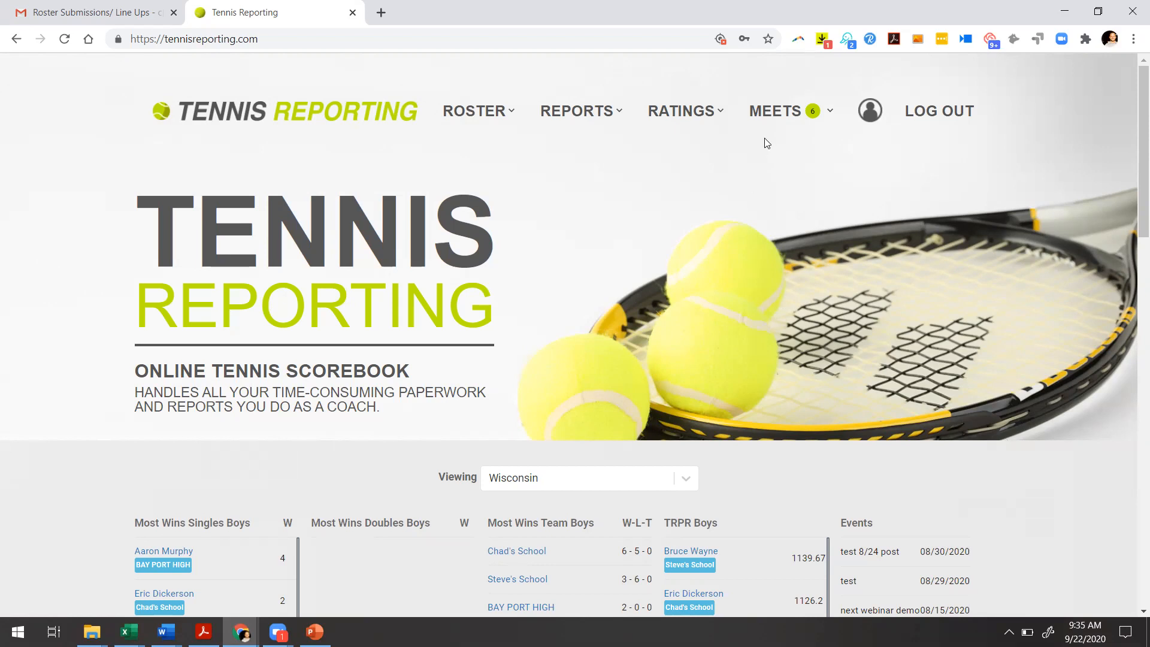
Open the Add Players page for the Minnesota Team Coach Example event from the event invites
click(794, 113)
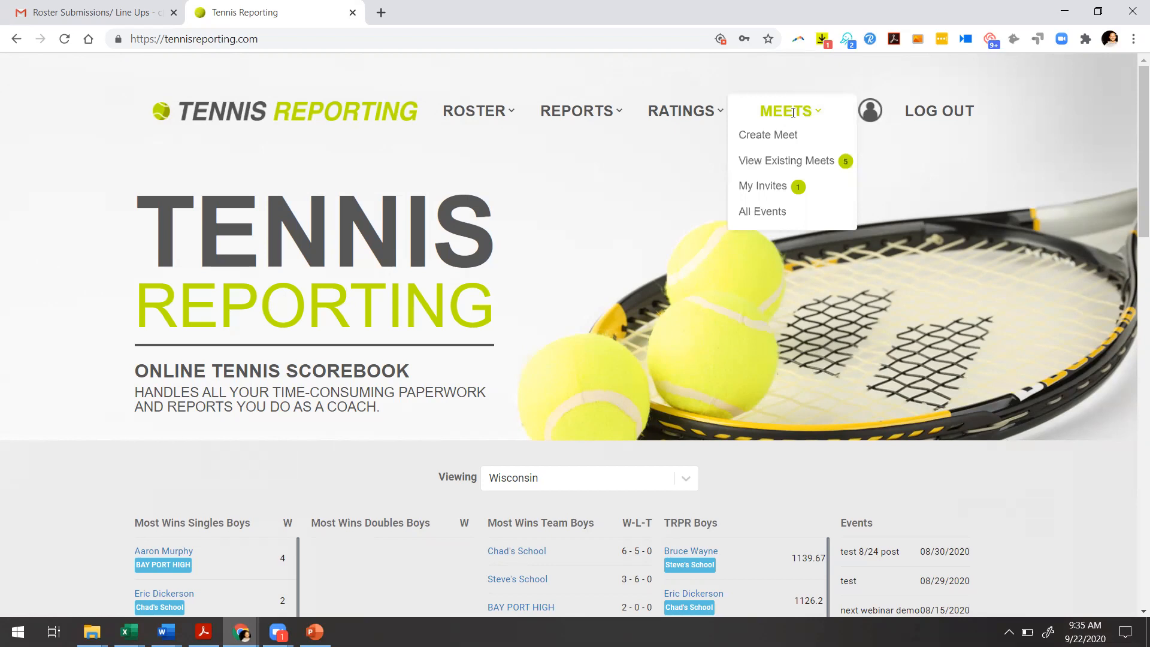
click(763, 188)
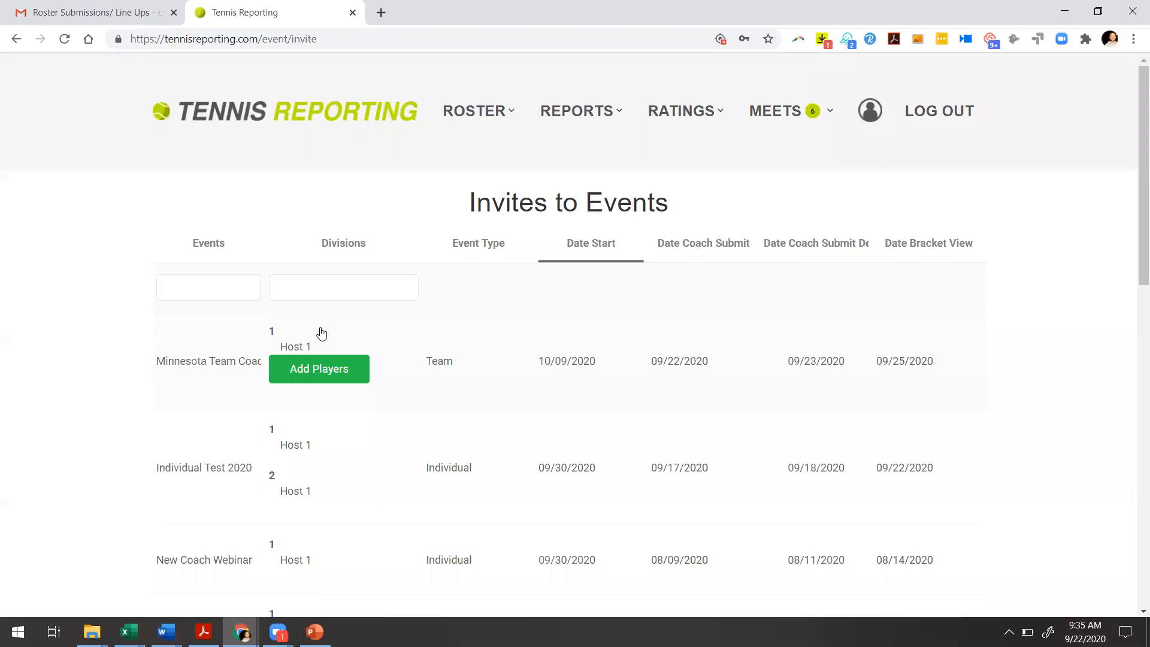
click(327, 372)
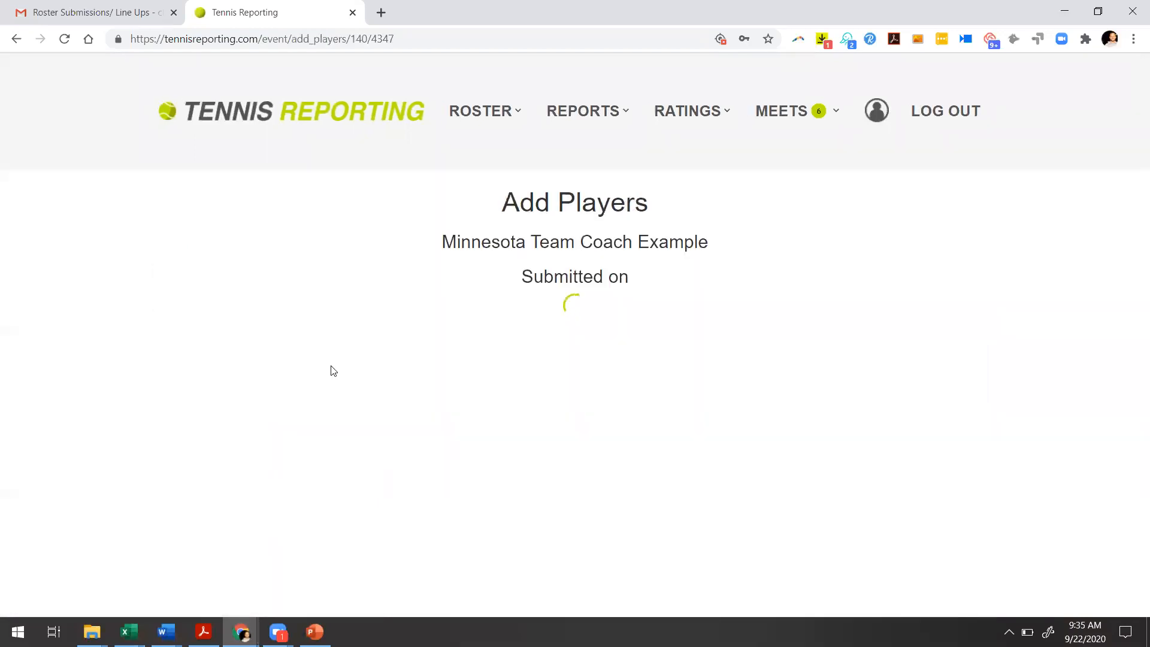
Fill roster ranks 1 to 3 with test hendricks, the Grade 12 player listed after test again, and stud muffin
scroll(373, 340, down, 2)
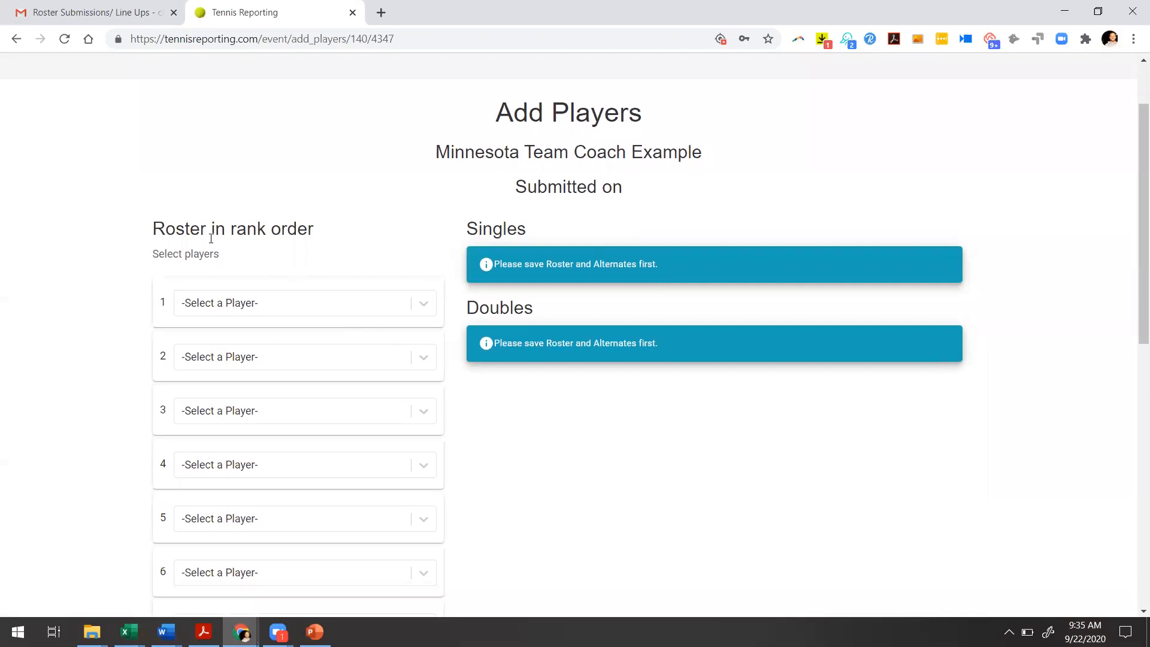
scroll(339, 304, down, 3)
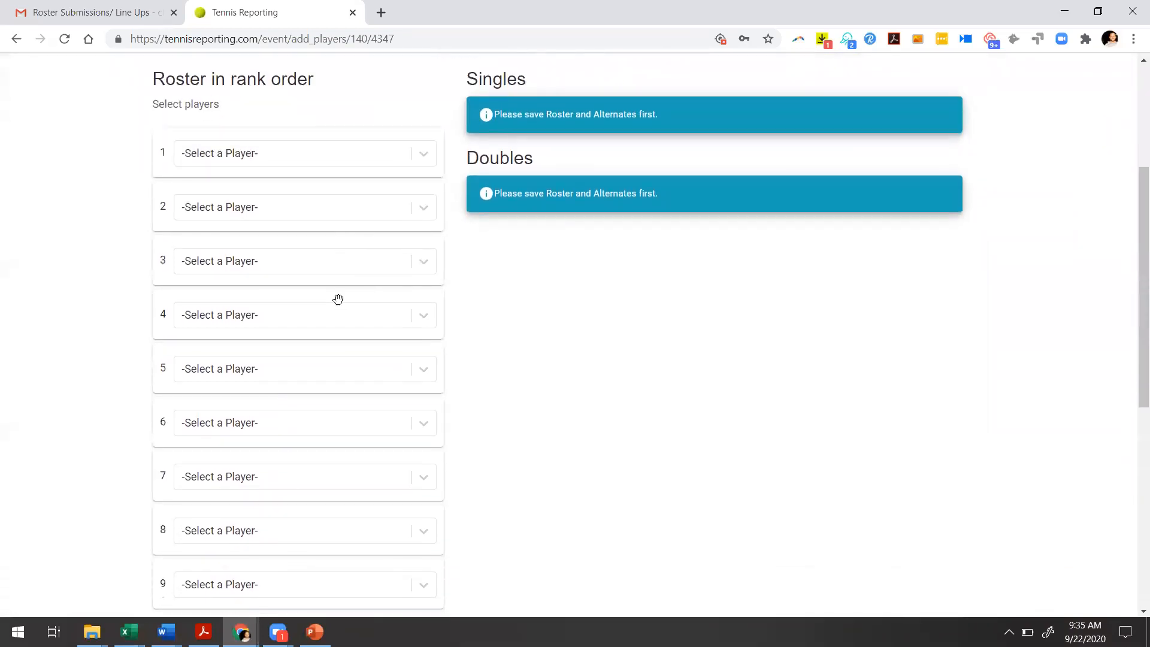
scroll(338, 299, down, 1)
scroll(338, 299, up, 1)
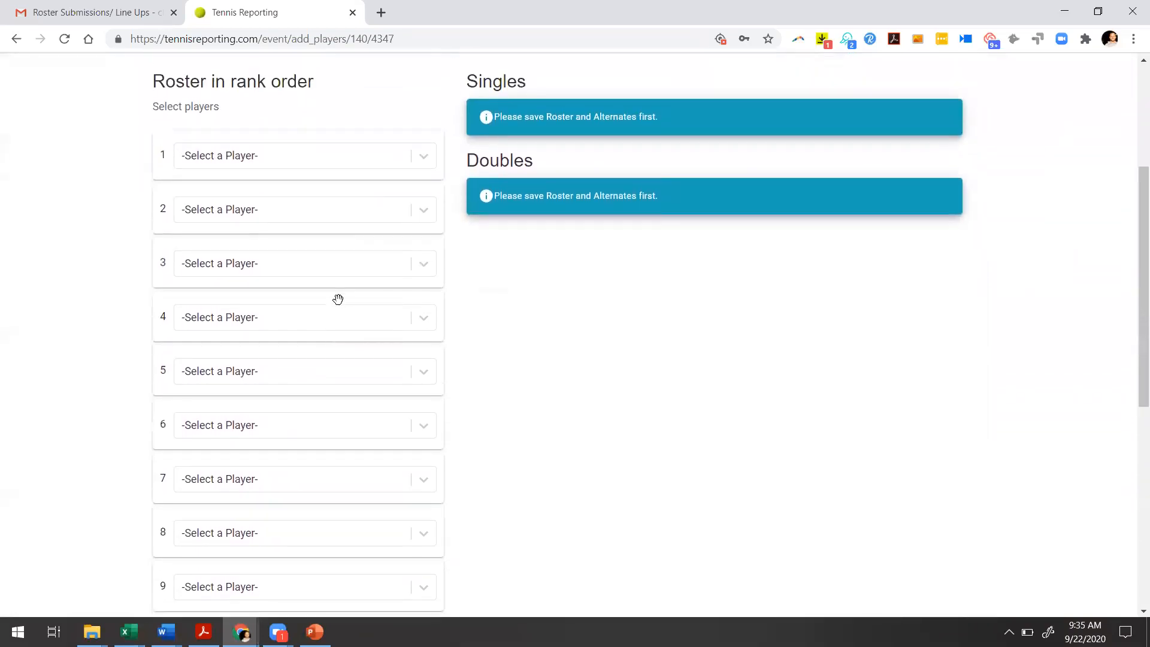
click(342, 168)
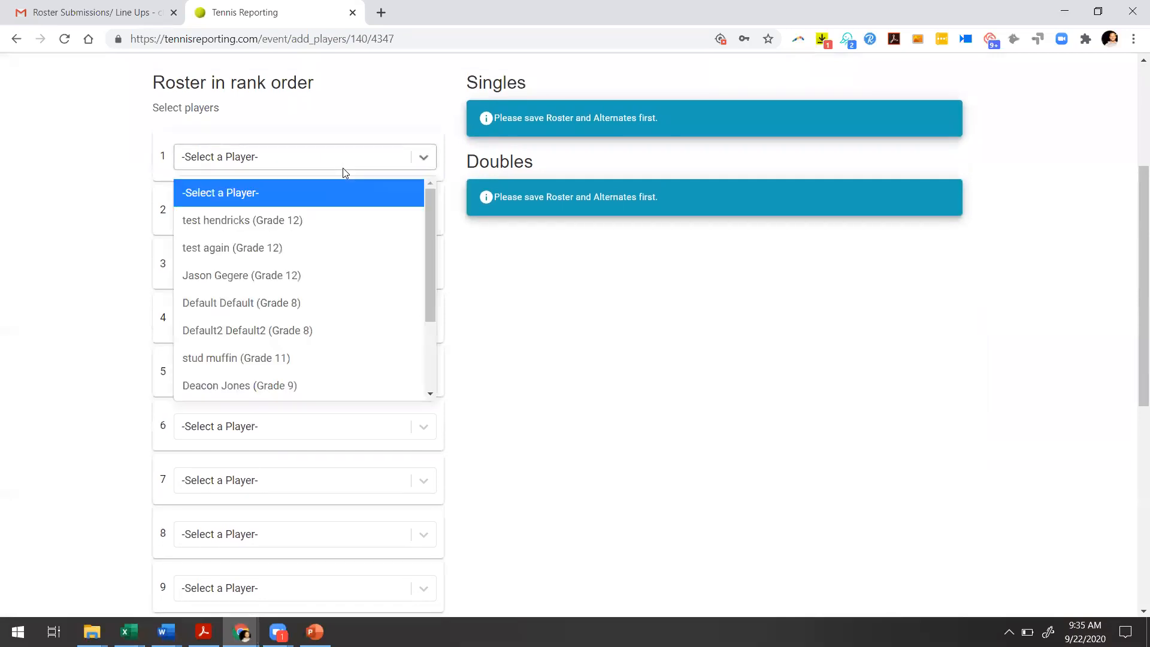
click(278, 222)
click(279, 221)
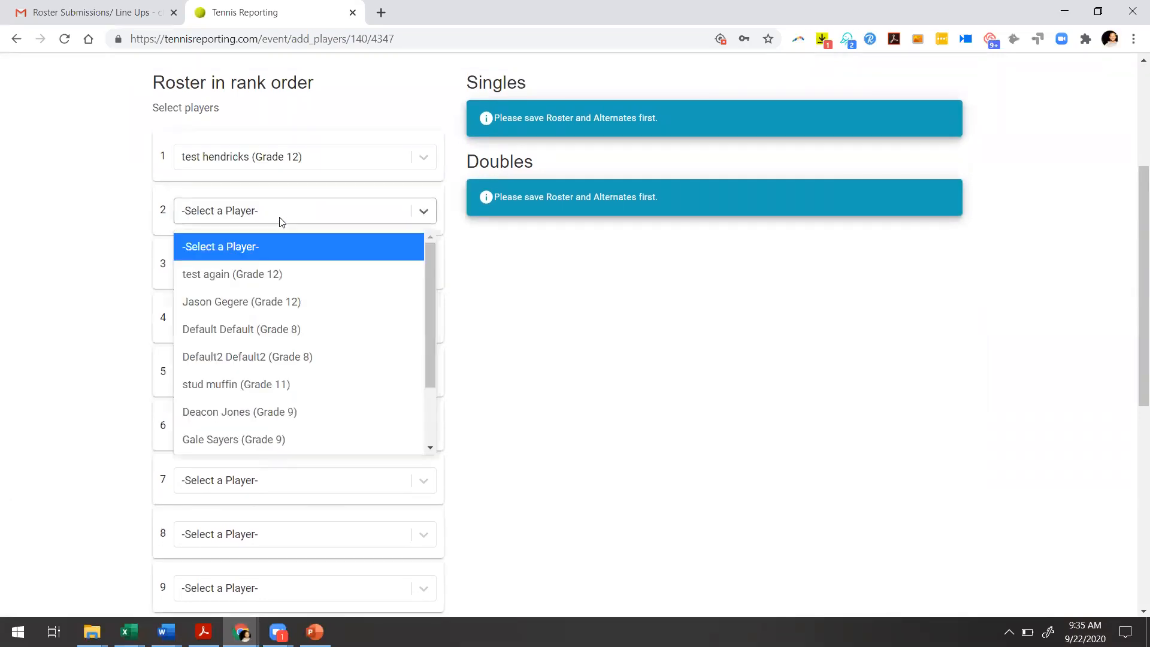
click(258, 300)
click(276, 272)
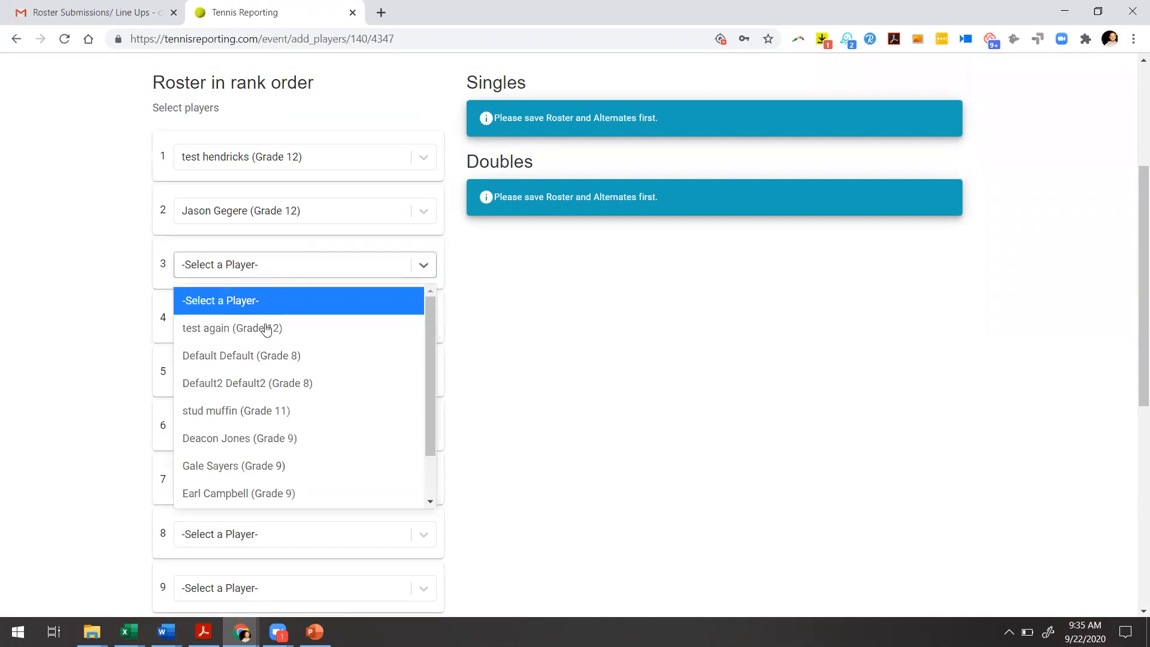
click(250, 414)
Fill roster ranks 4 to 6 with Gale Sayers, Earl Campbell and Default2 Default2
click(315, 329)
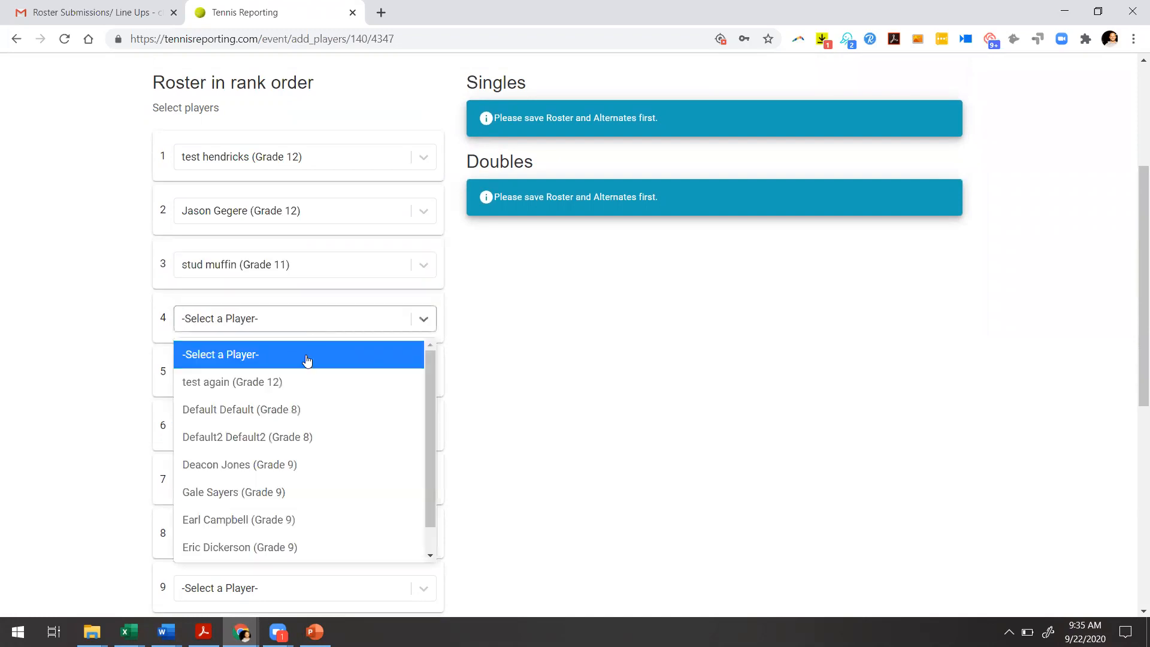
click(282, 493)
scroll(283, 495, down, 2)
click(303, 242)
click(250, 403)
click(285, 288)
click(255, 397)
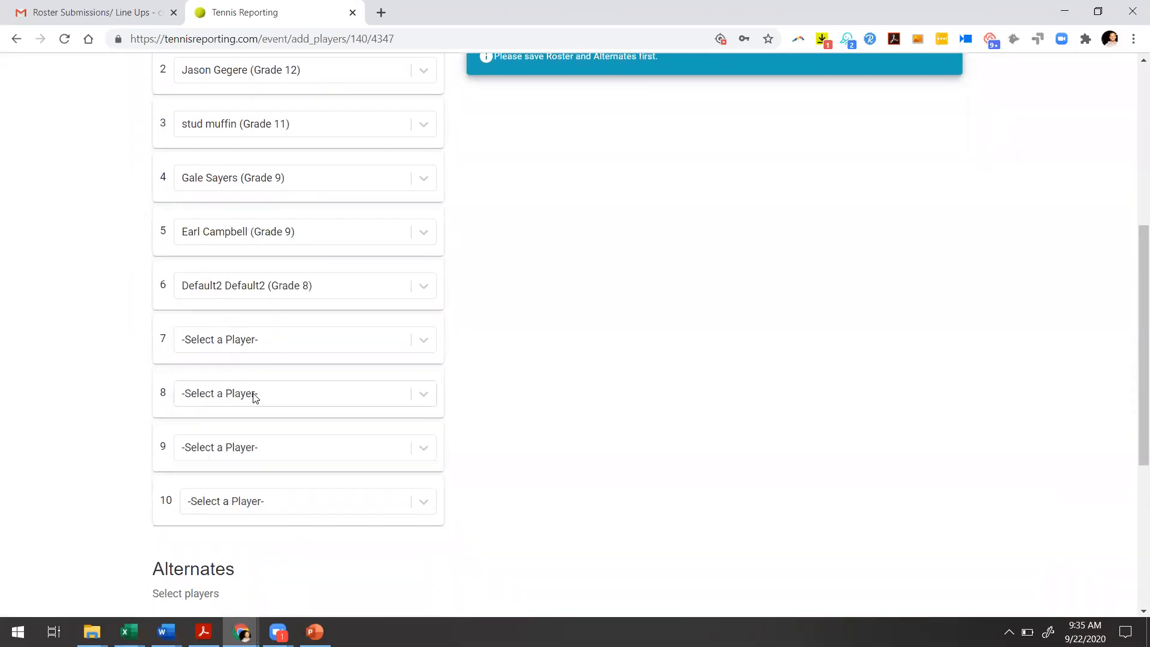
Fill roster ranks 7 to 10 with Eric Dickerson, Deacon Jones, Default Default and test again
click(282, 348)
click(243, 483)
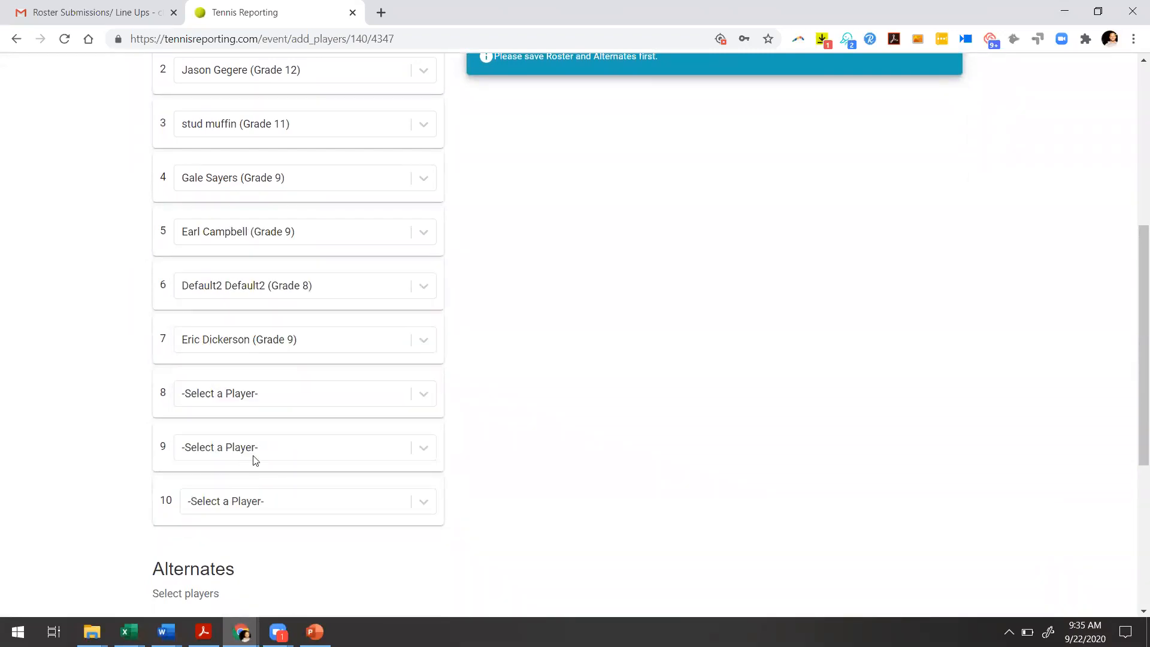
click(281, 398)
click(249, 519)
click(288, 463)
click(268, 537)
click(279, 507)
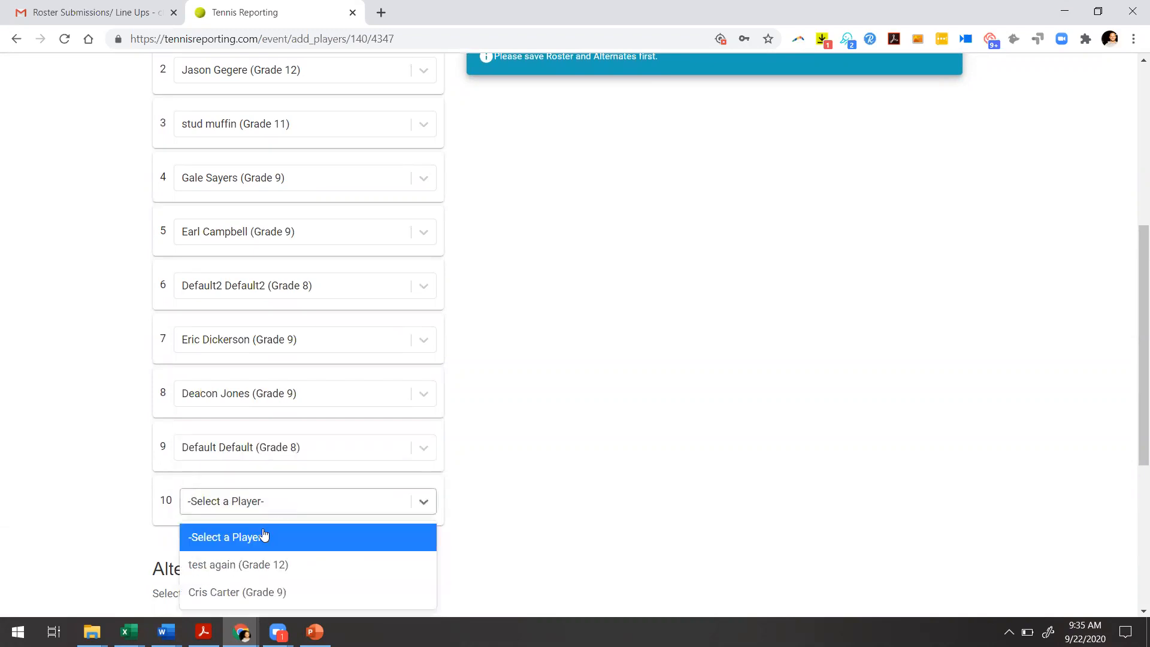
click(244, 563)
Choose Cris Carter as alternate 1 and save the roster
scroll(311, 503, down, 4)
scroll(310, 498, down, 2)
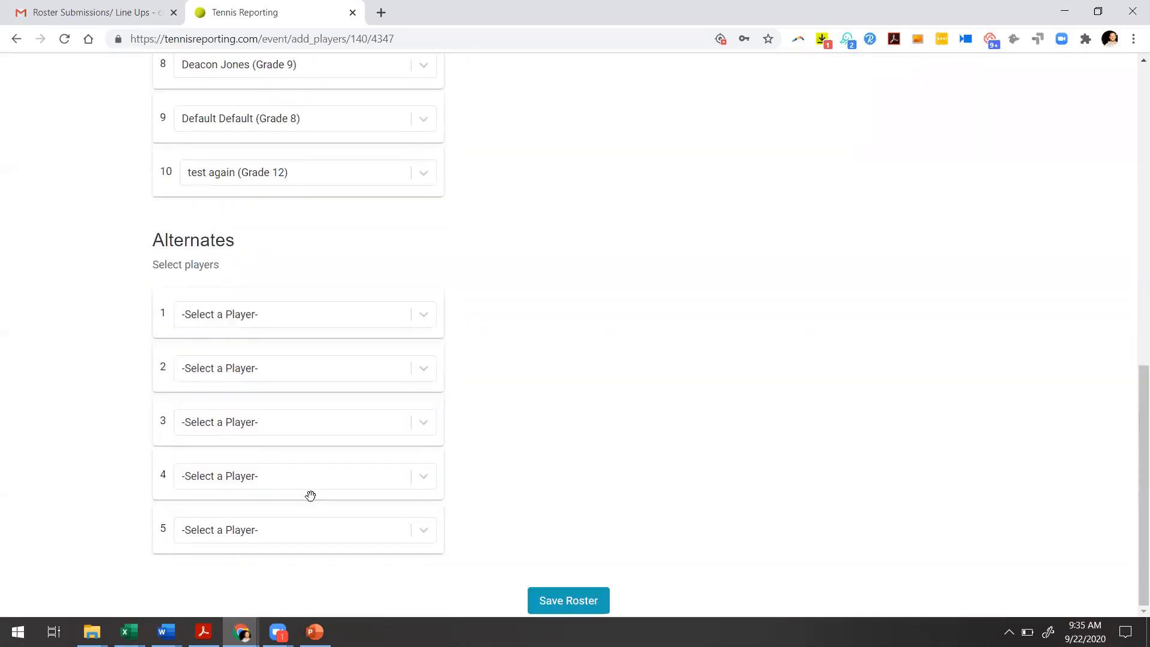
click(359, 323)
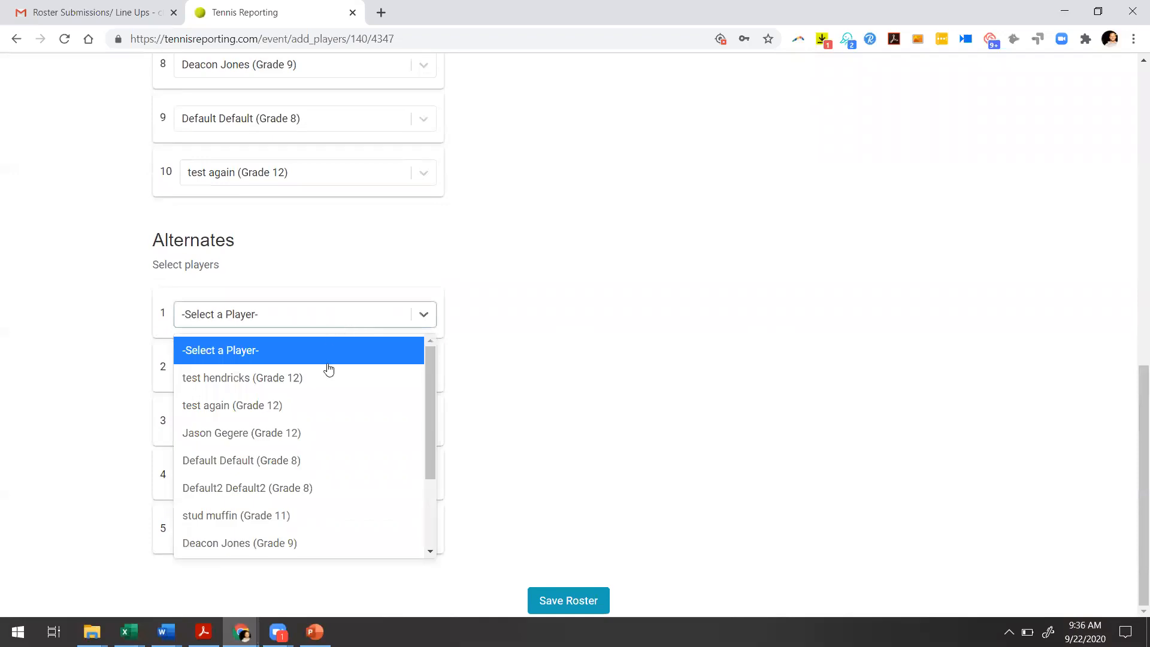
scroll(323, 441, down, 2)
click(257, 541)
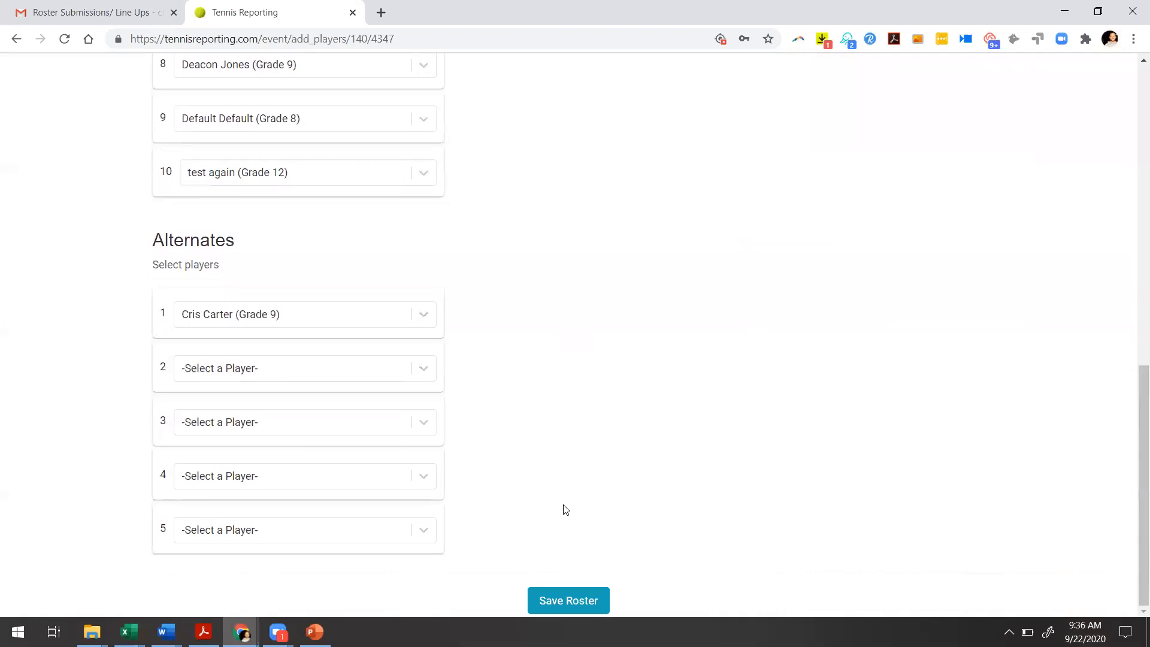
click(561, 602)
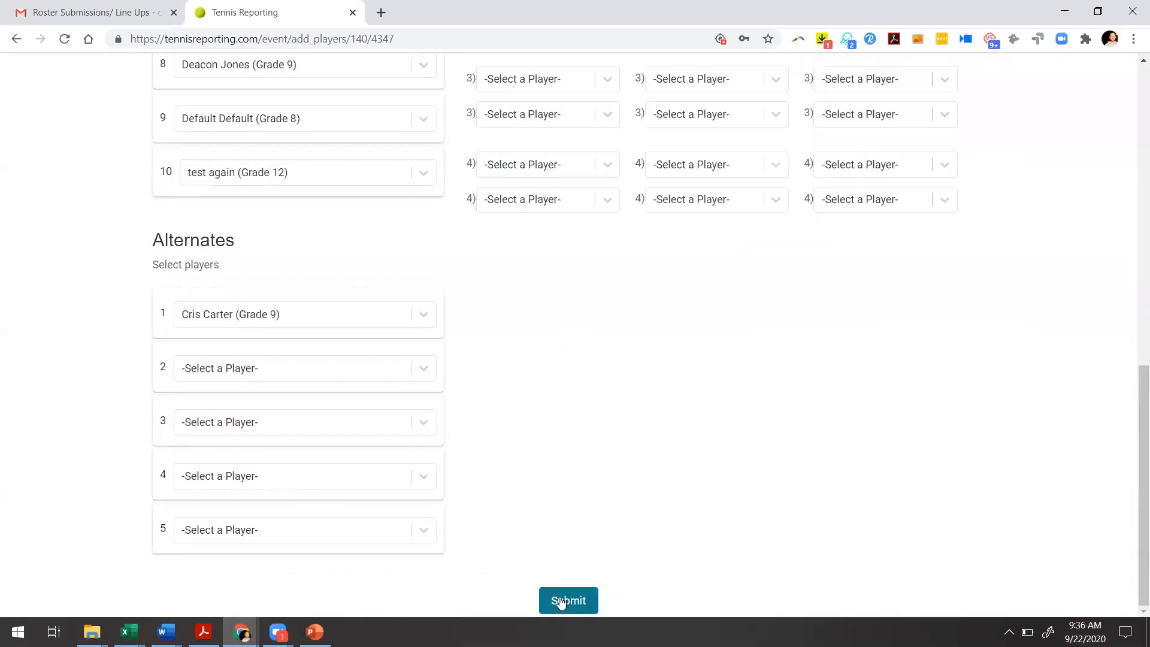
Fill singles Line Up #1 in order with test hendricks, the rank 2 roster player, Default Default and Default2 Default2
scroll(580, 390, up, 5)
scroll(580, 391, up, 4)
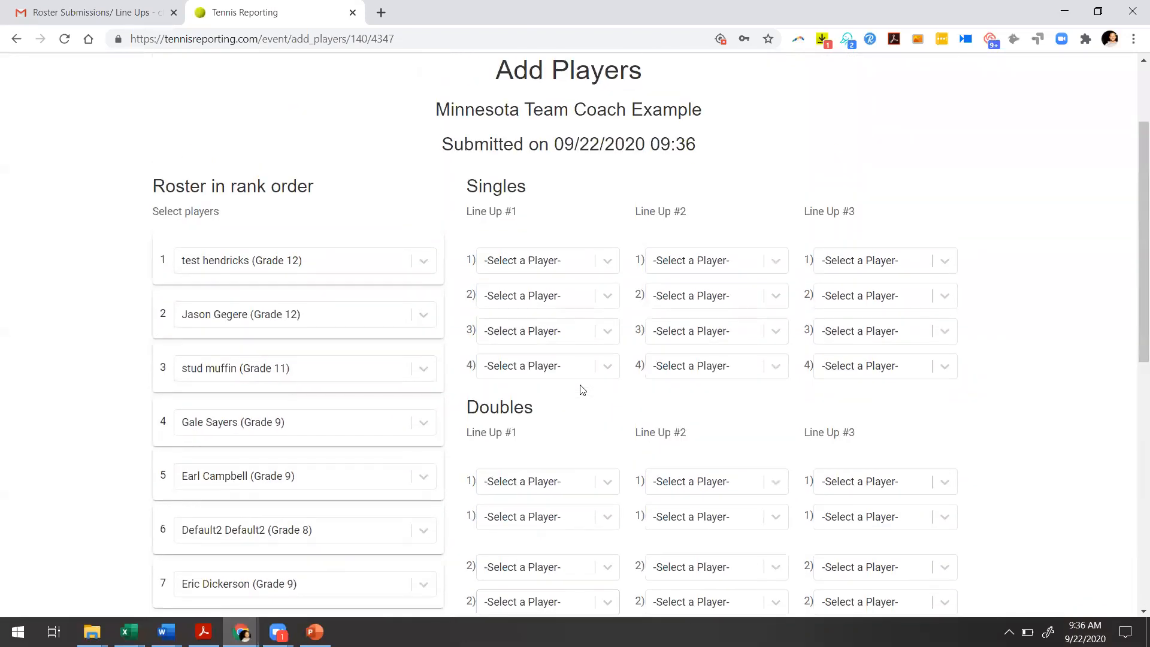
click(576, 254)
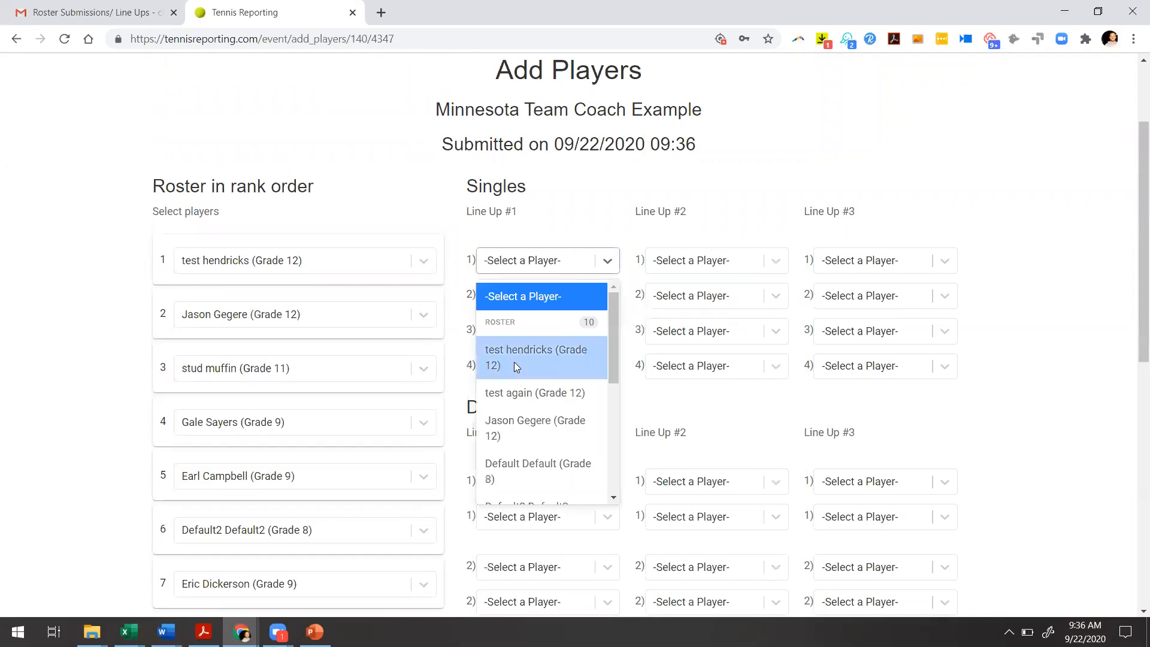
click(515, 363)
click(567, 296)
click(535, 421)
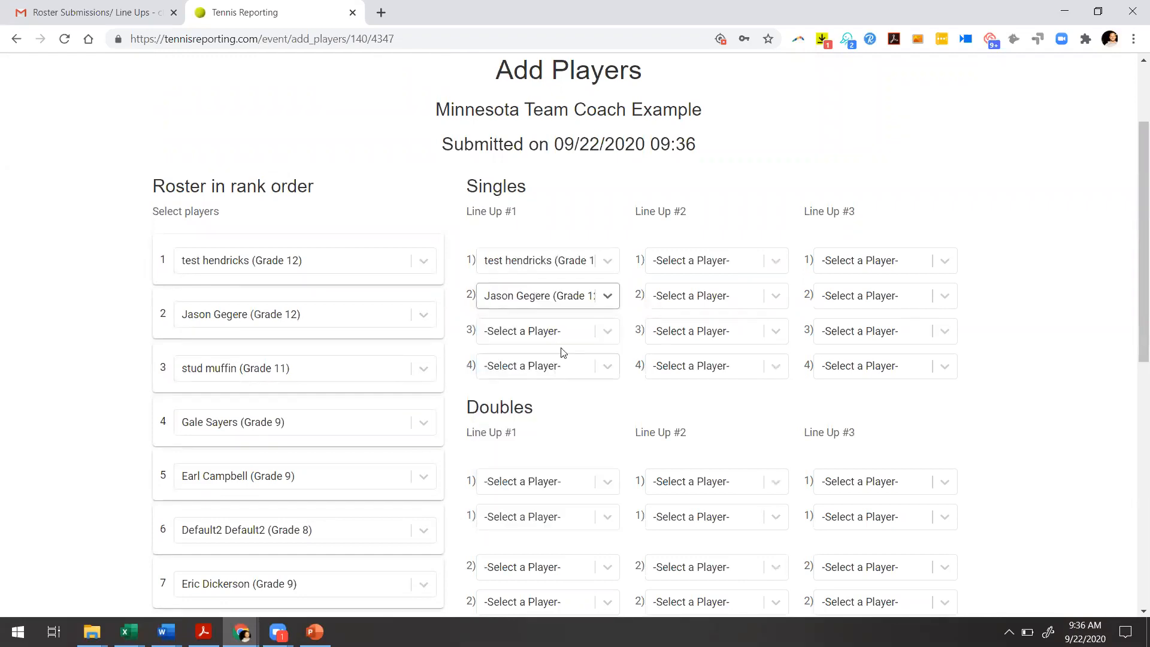
click(537, 333)
click(535, 459)
click(556, 375)
click(531, 499)
Set the first doubles pair of Line Up #1 to Eric Dickerson and Earl Campbell
click(567, 483)
scroll(569, 489, down, 3)
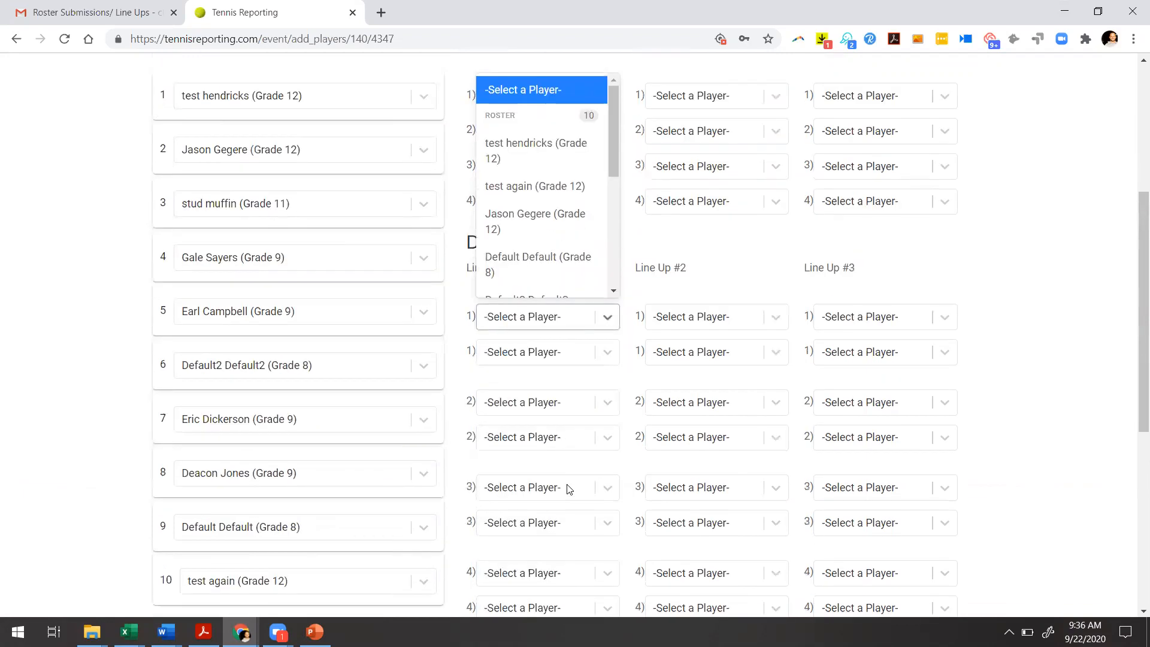
click(564, 322)
click(563, 322)
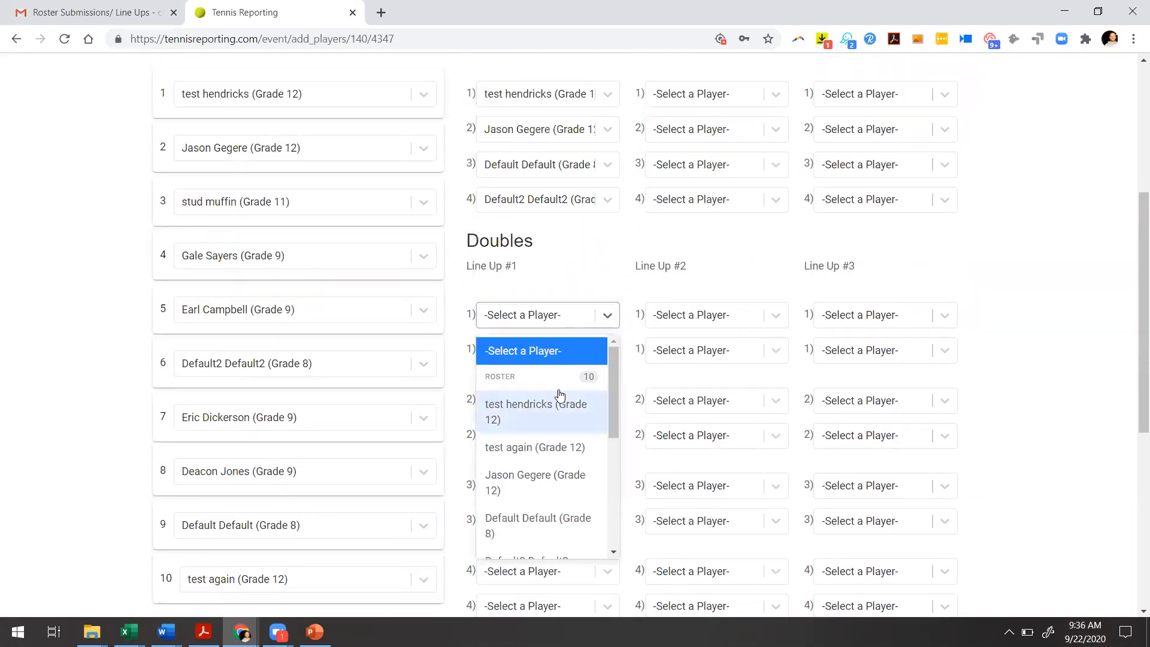
scroll(560, 419, down, 3)
click(537, 465)
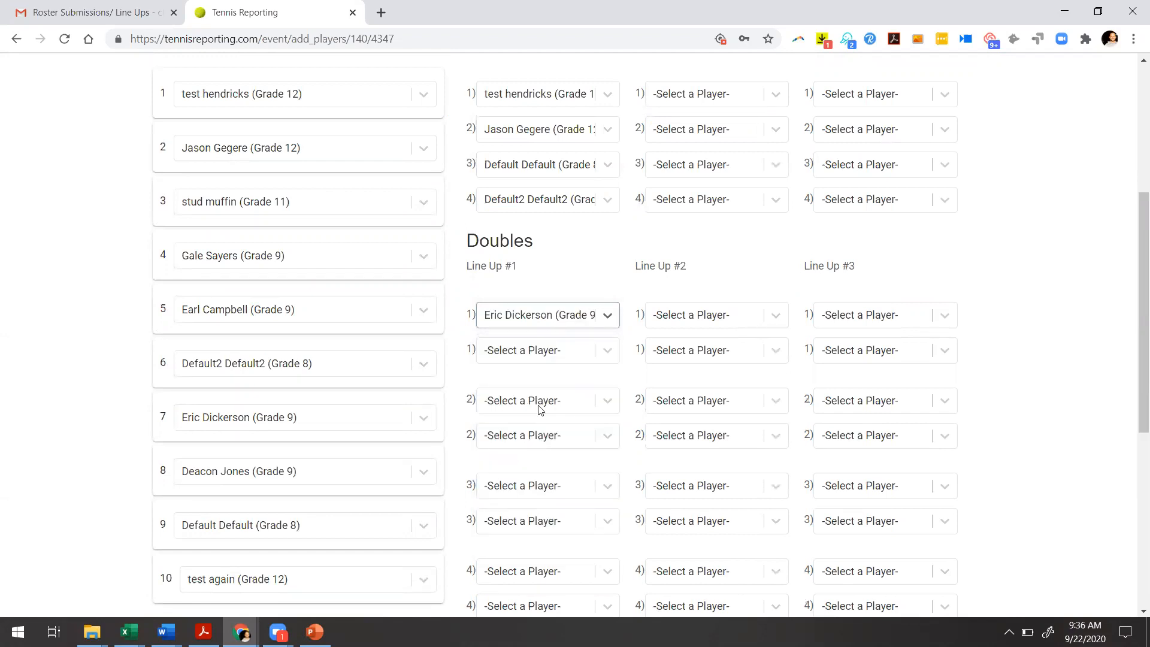
click(544, 359)
scroll(542, 440, down, 4)
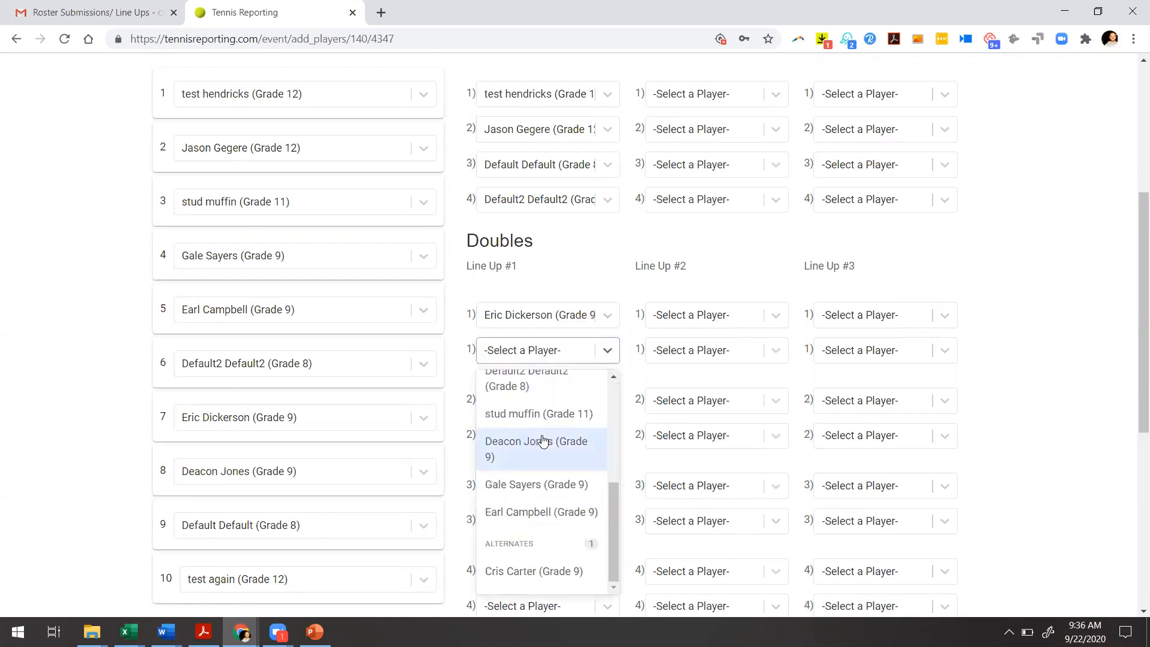
click(525, 511)
Fill singles Line Up #2 in order with test again, Default Default, Gale Sayers and the rank 2 roster player
scroll(668, 250, up, 2)
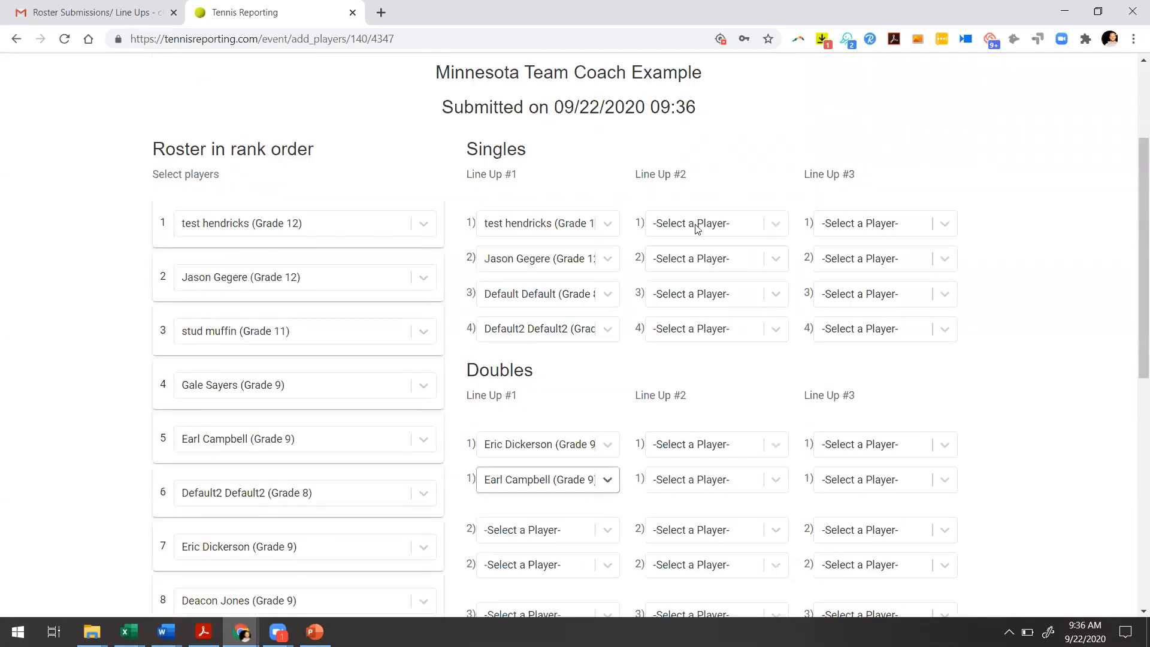
click(697, 227)
click(706, 354)
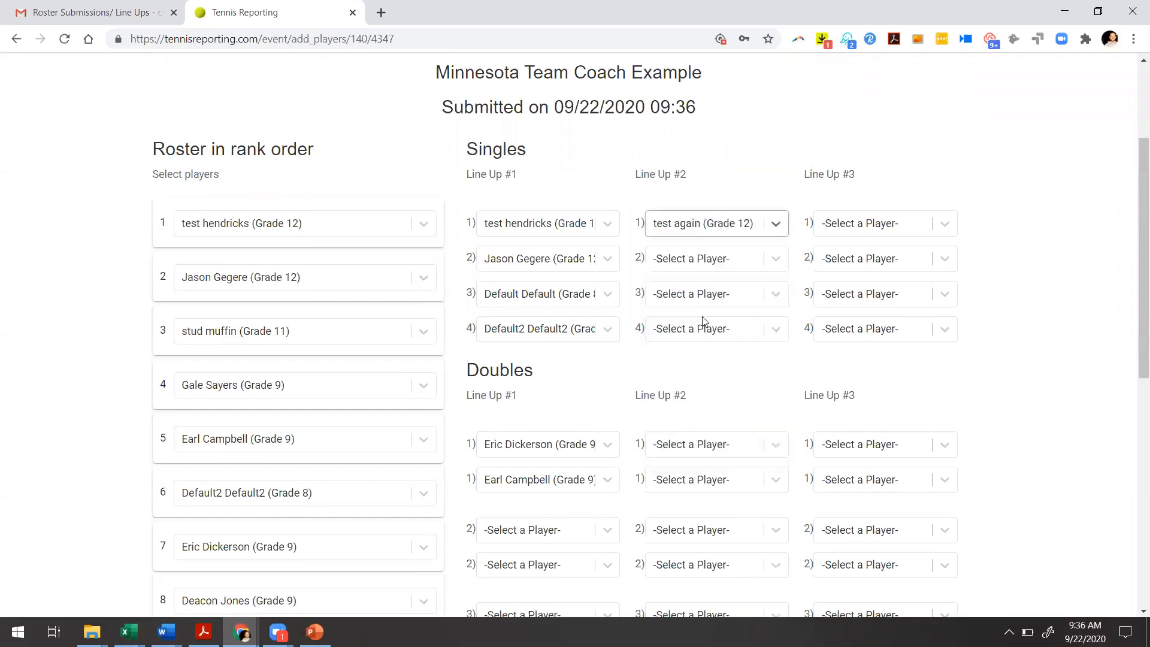
click(713, 258)
click(731, 440)
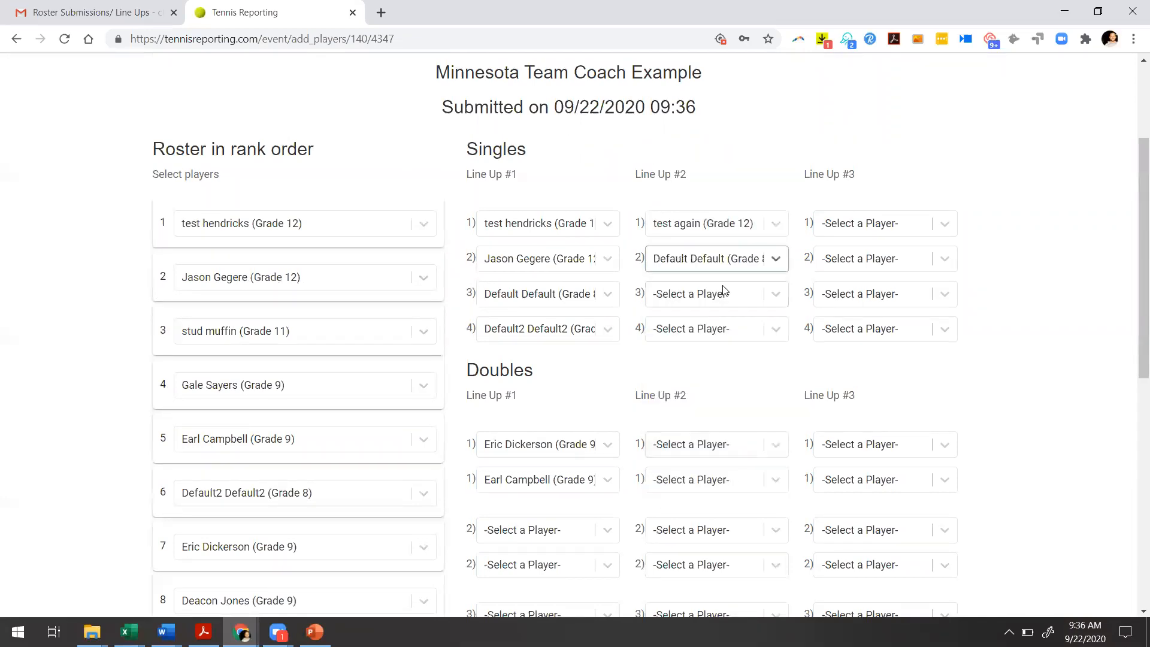
click(724, 292)
scroll(725, 443, down, 3)
click(721, 446)
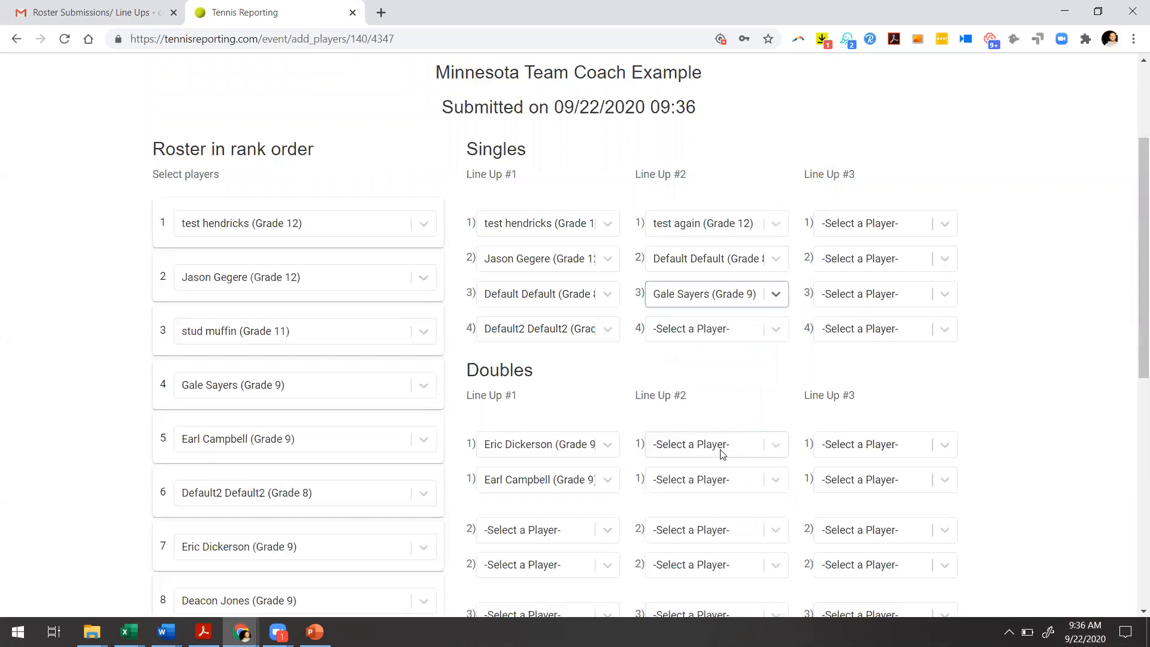
click(712, 330)
click(710, 483)
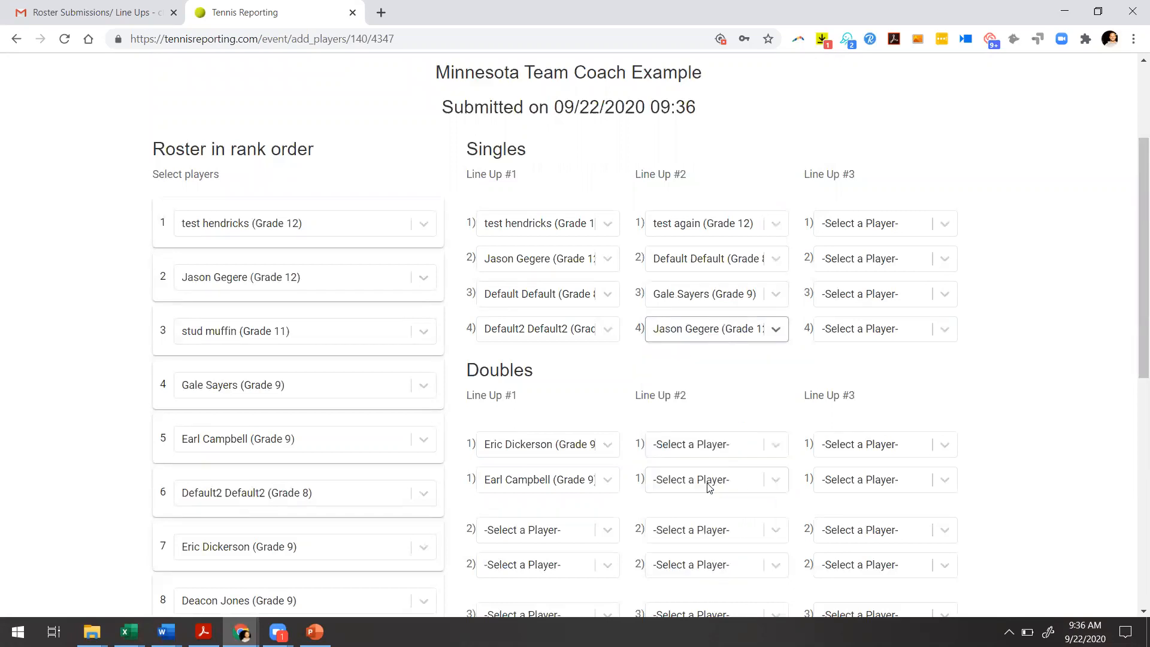
Set the first doubles pair of Line Up #2 to Earl Campbell and test again
scroll(710, 486, down, 2)
click(720, 327)
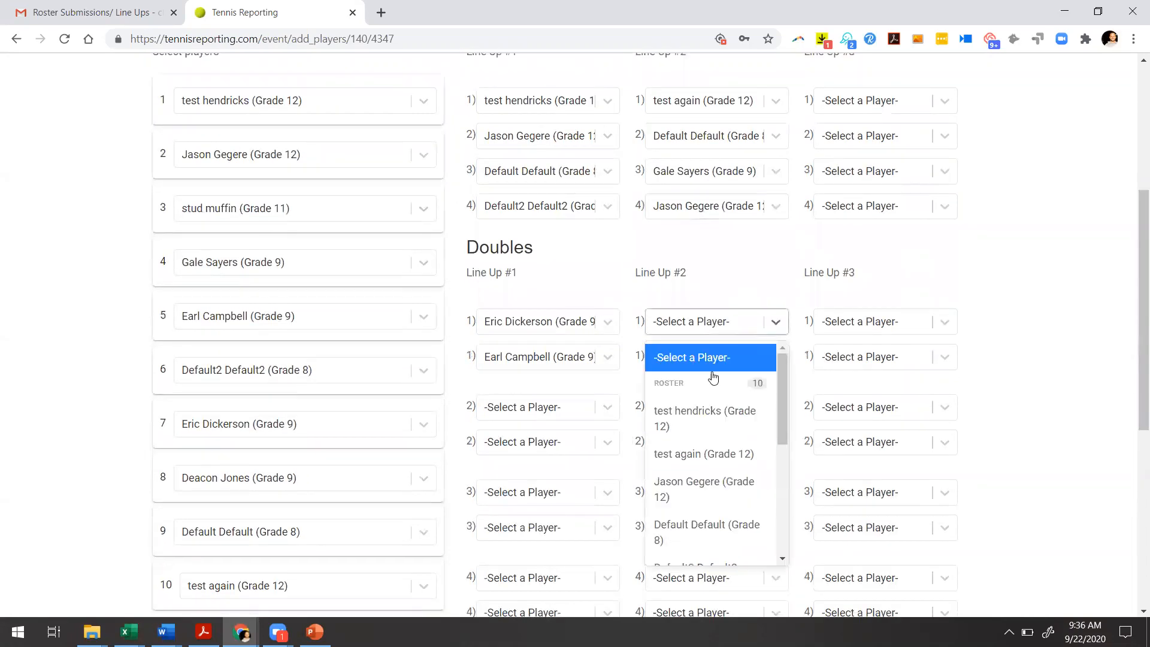
scroll(712, 457, down, 5)
click(711, 455)
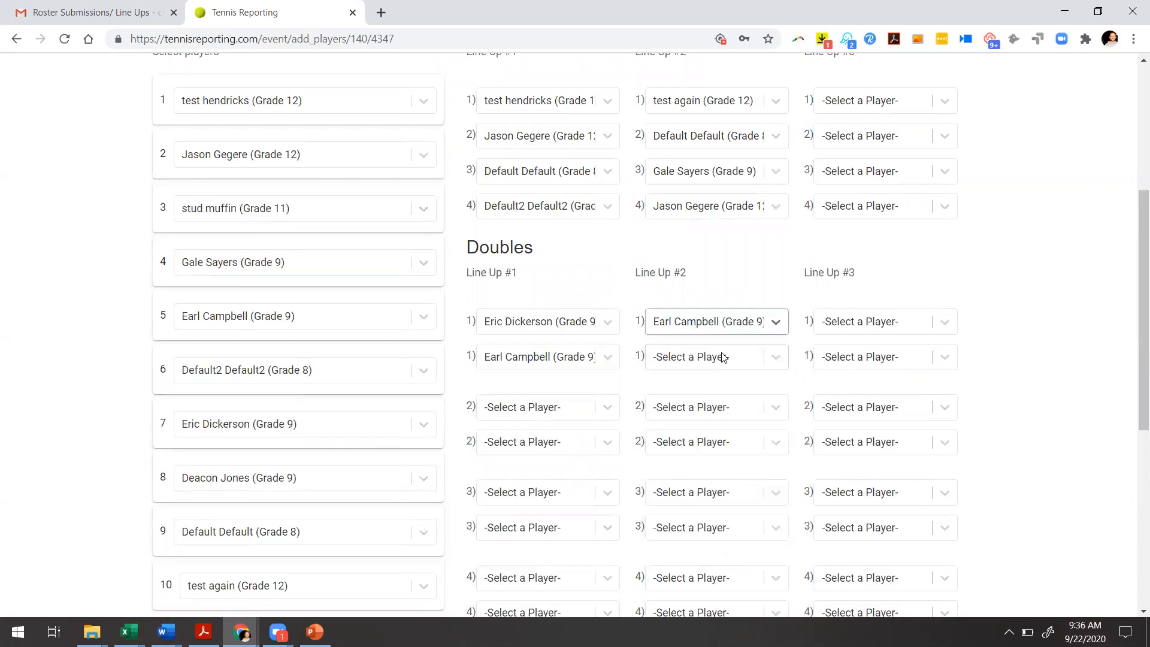
click(721, 357)
click(705, 491)
Set the first two singles positions of Line Up #3 to Earl Campbell and Gale Sayers
scroll(893, 287, up, 3)
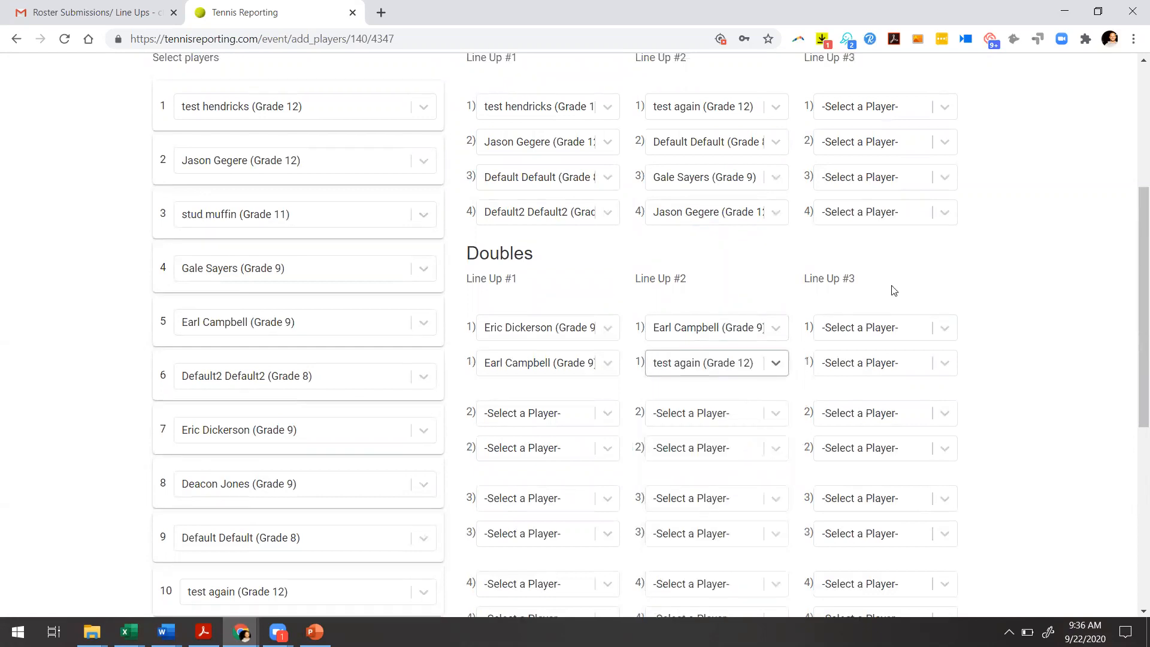
click(887, 292)
scroll(878, 418, down, 5)
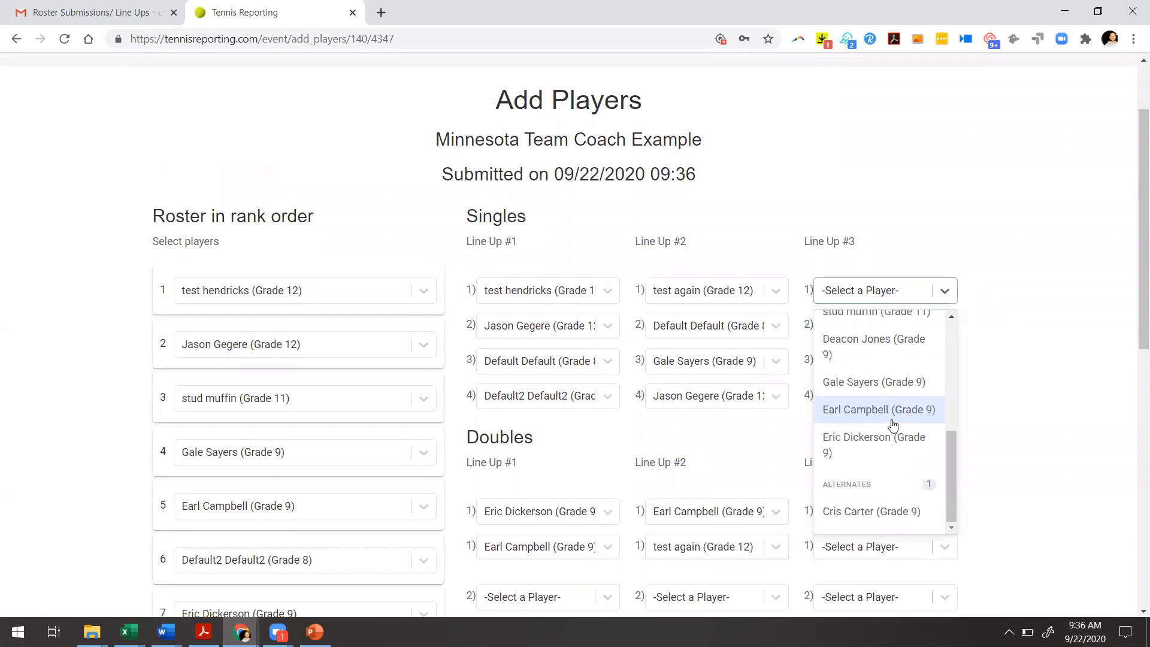
click(873, 413)
click(874, 326)
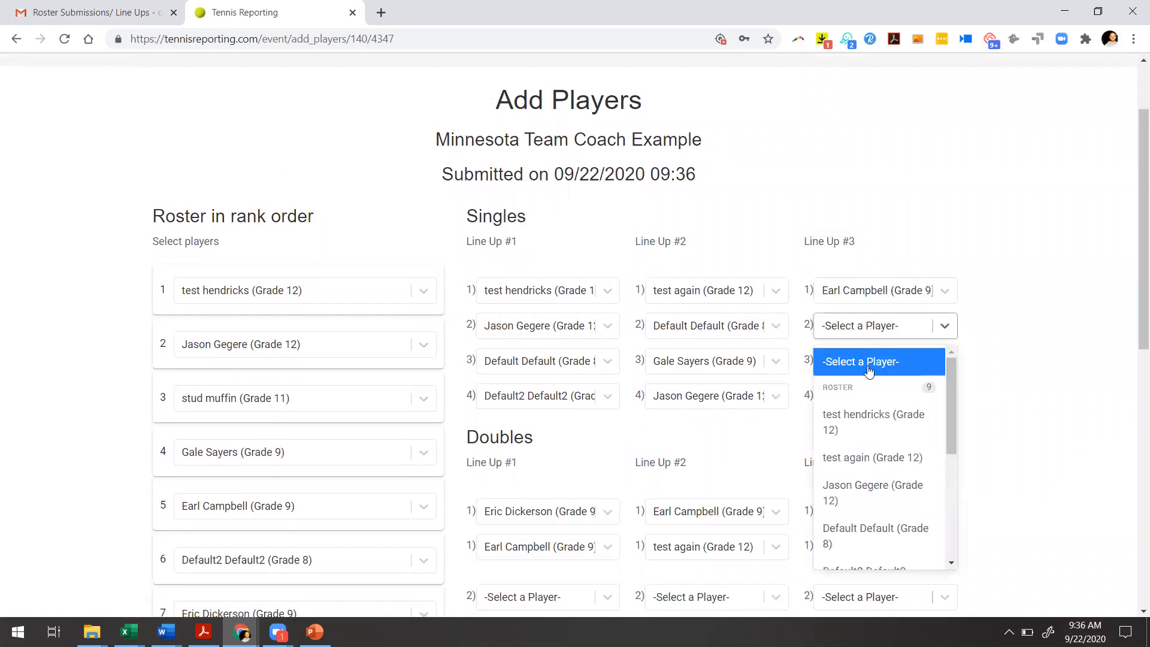
scroll(872, 502, down, 2)
click(873, 393)
scroll(873, 401, down, 1)
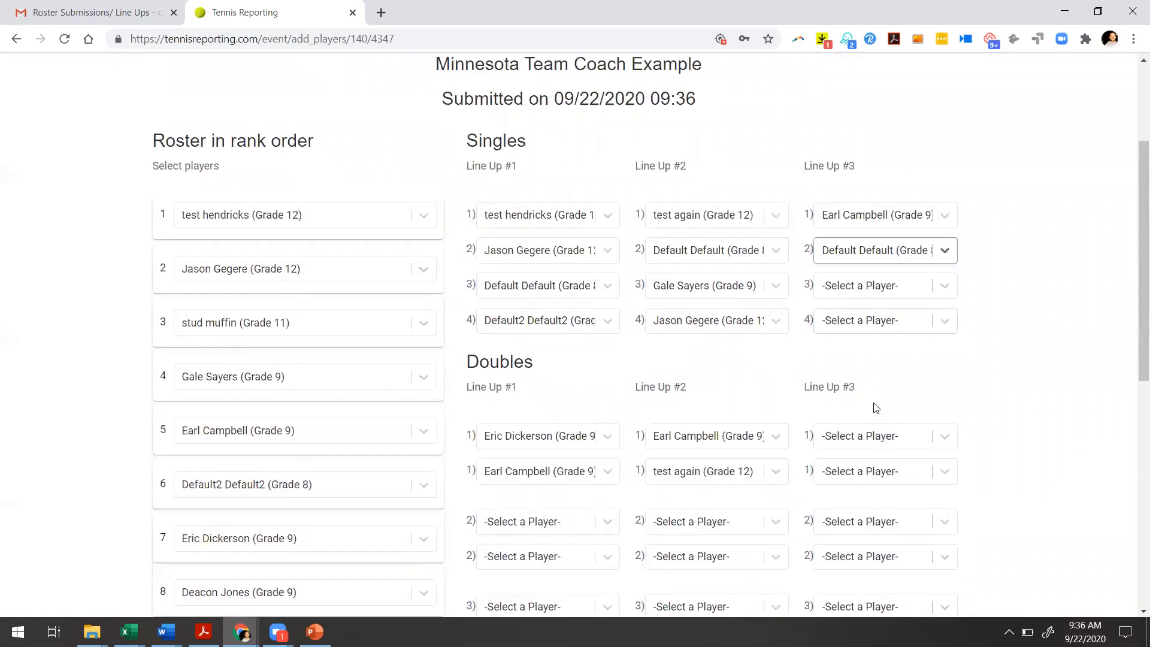
click(889, 245)
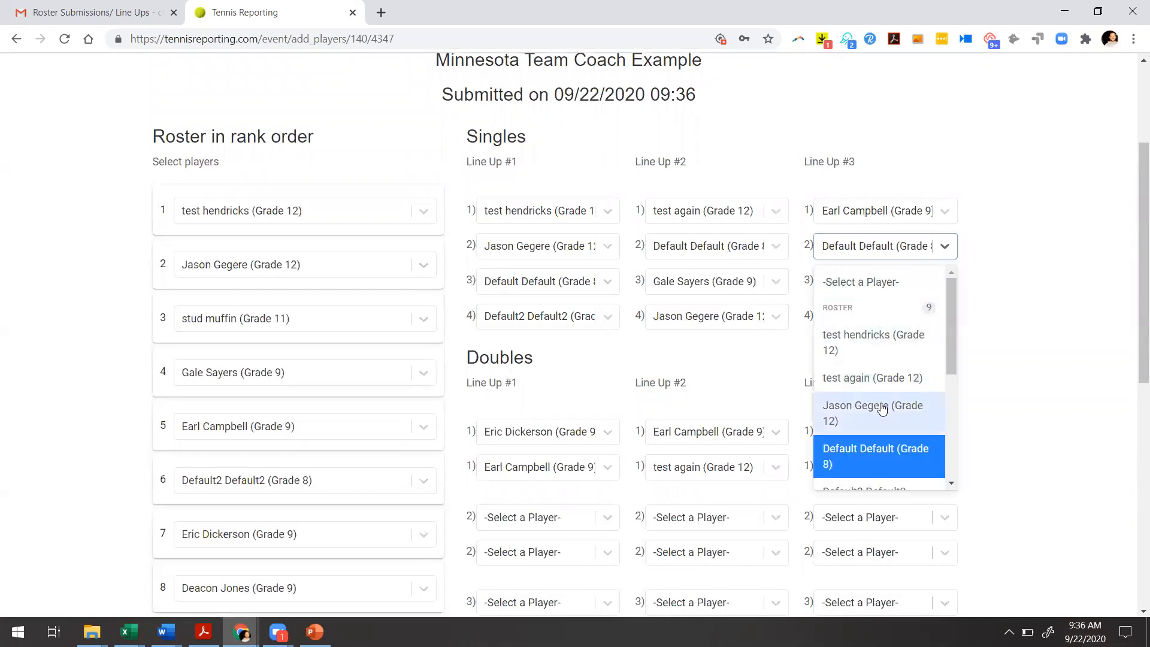
scroll(881, 404, down, 3)
click(862, 452)
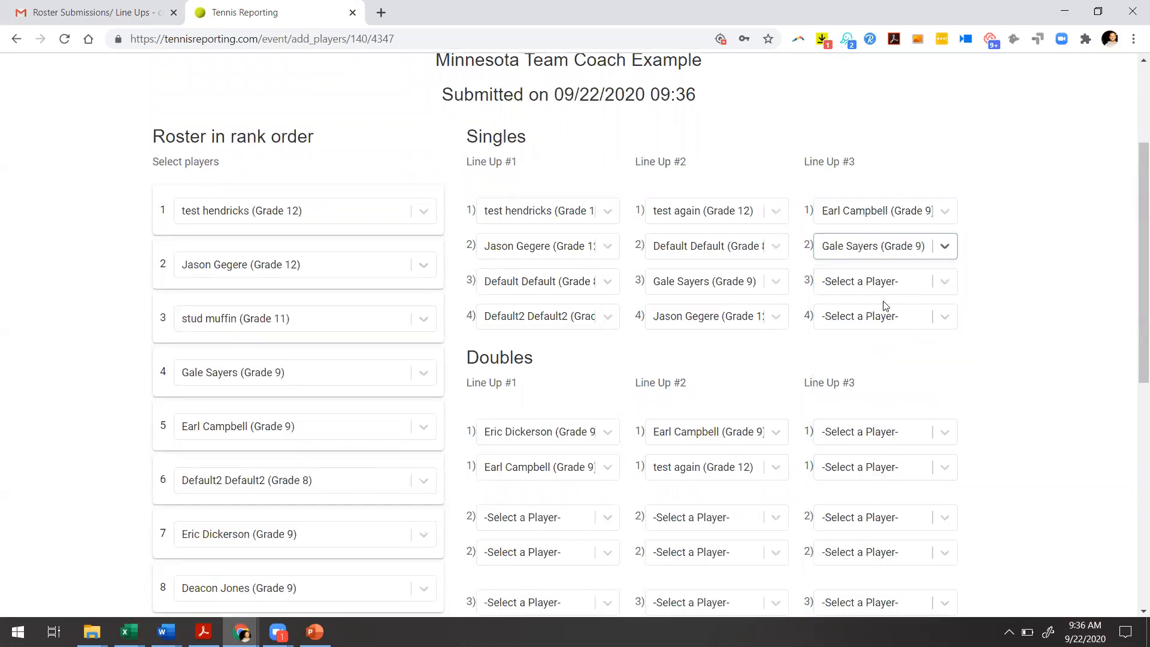
Set the third and fourth singles positions of Line Up #3 to test again and test hendricks
click(890, 289)
click(881, 412)
click(891, 319)
click(881, 403)
Set the first doubles pair of Line Up #3 to Earl Campbell and Eric Dickerson
click(893, 433)
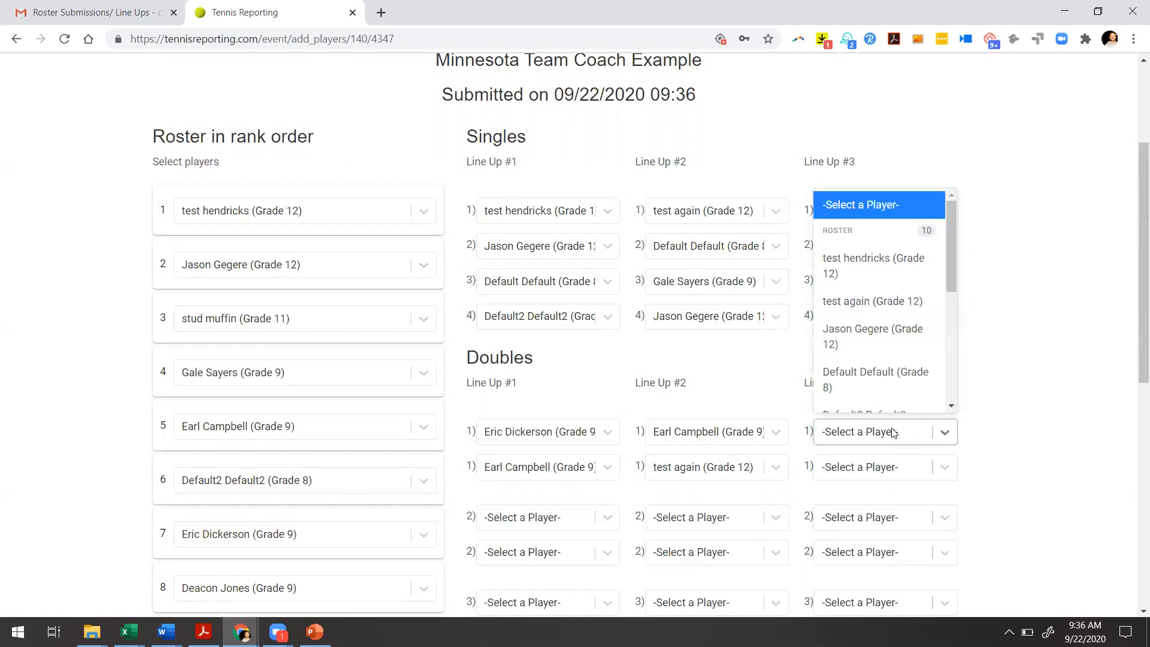
scroll(891, 301, down, 3)
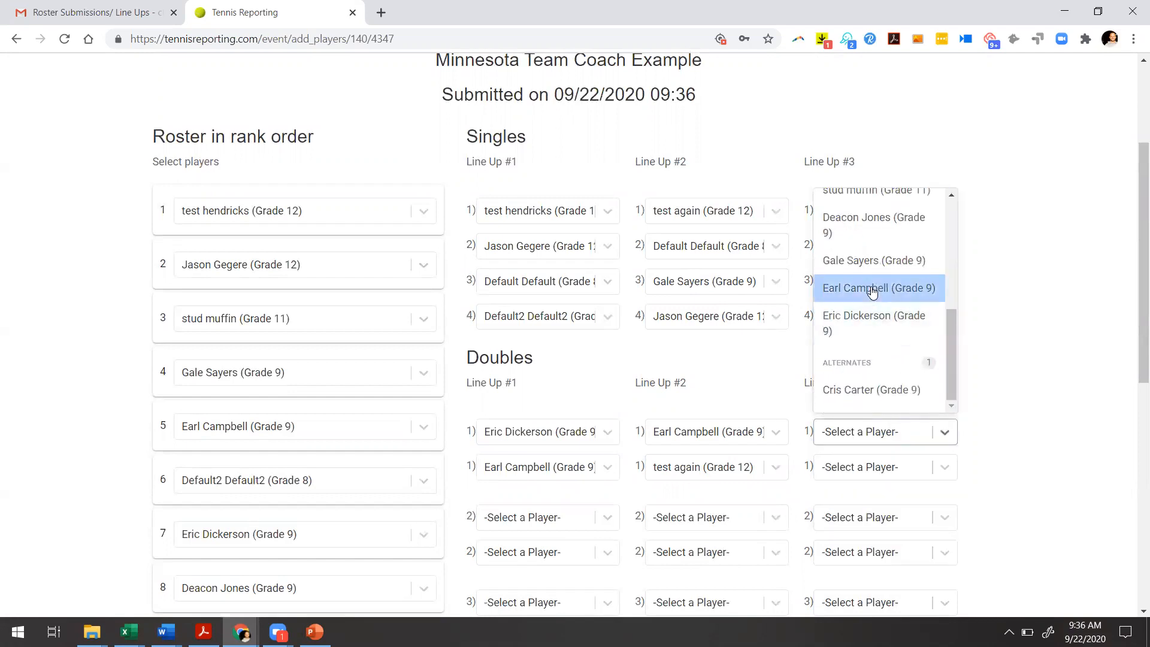
click(873, 291)
click(882, 468)
scroll(902, 328, down, 3)
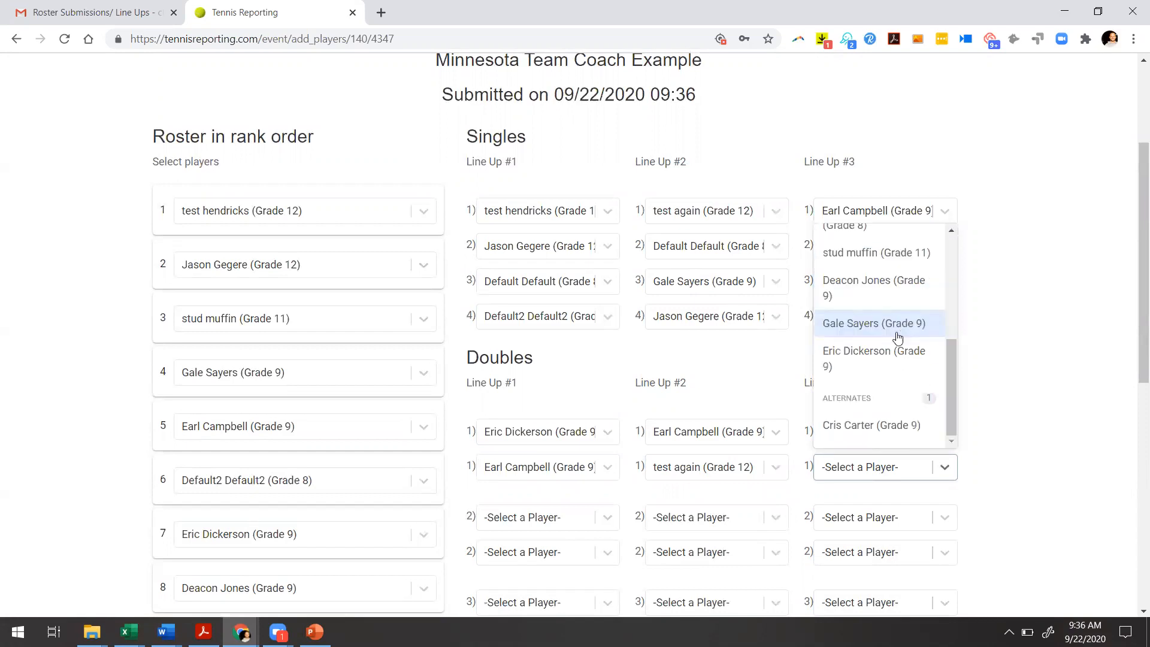
click(870, 356)
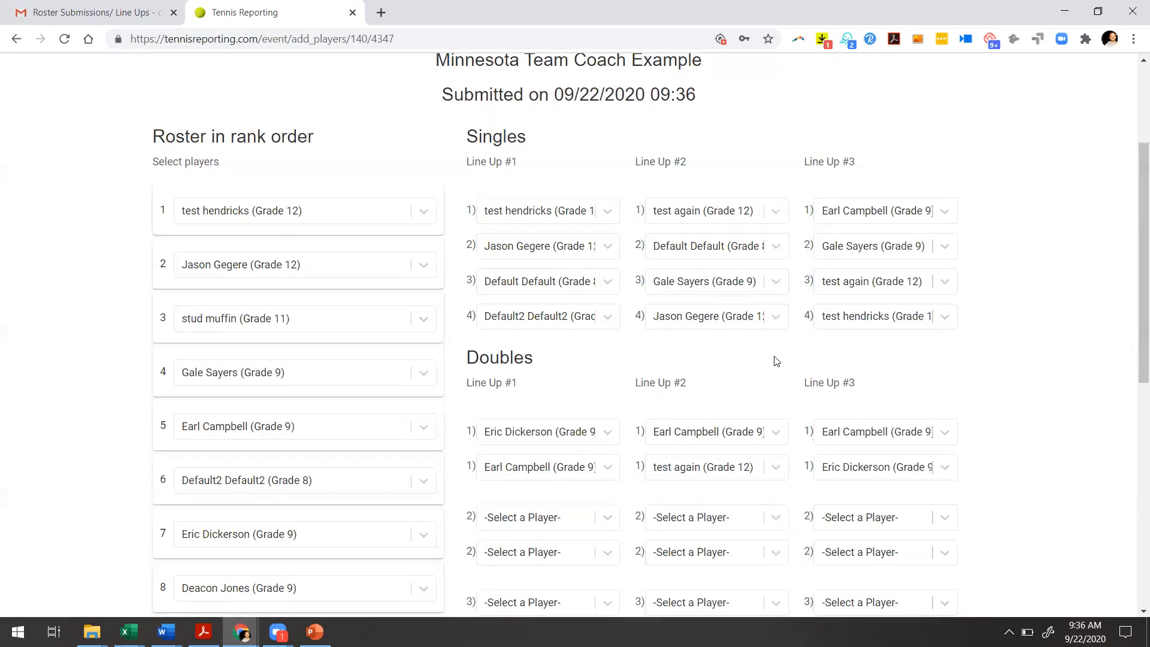
Submit the roster, alternate and line-ups, and check the submission date and time
scroll(775, 360, down, 9)
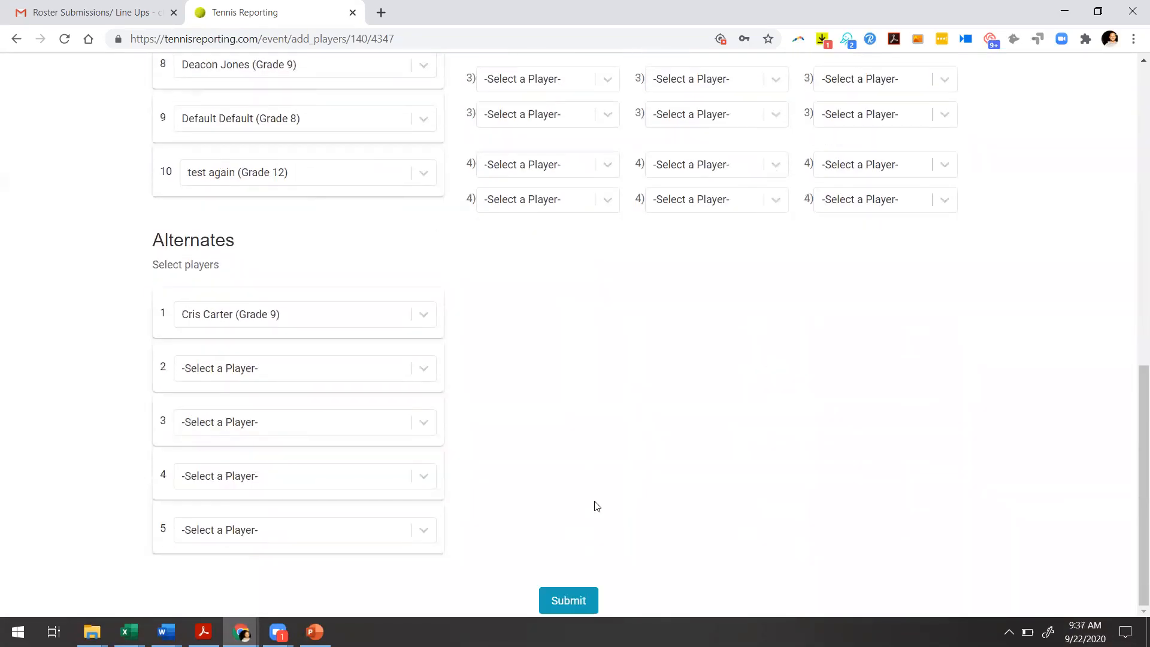
click(562, 602)
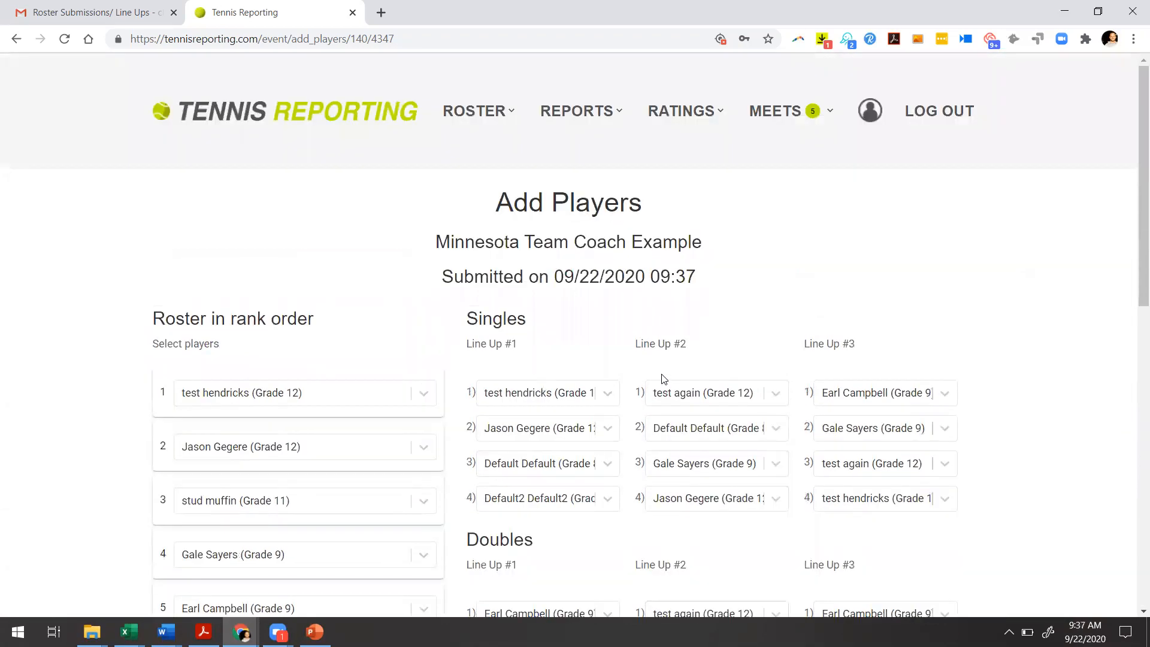
drag(482, 276, 705, 281)
Go to the list of all state events and open the players view of the Minnesota Team Coach event
click(829, 114)
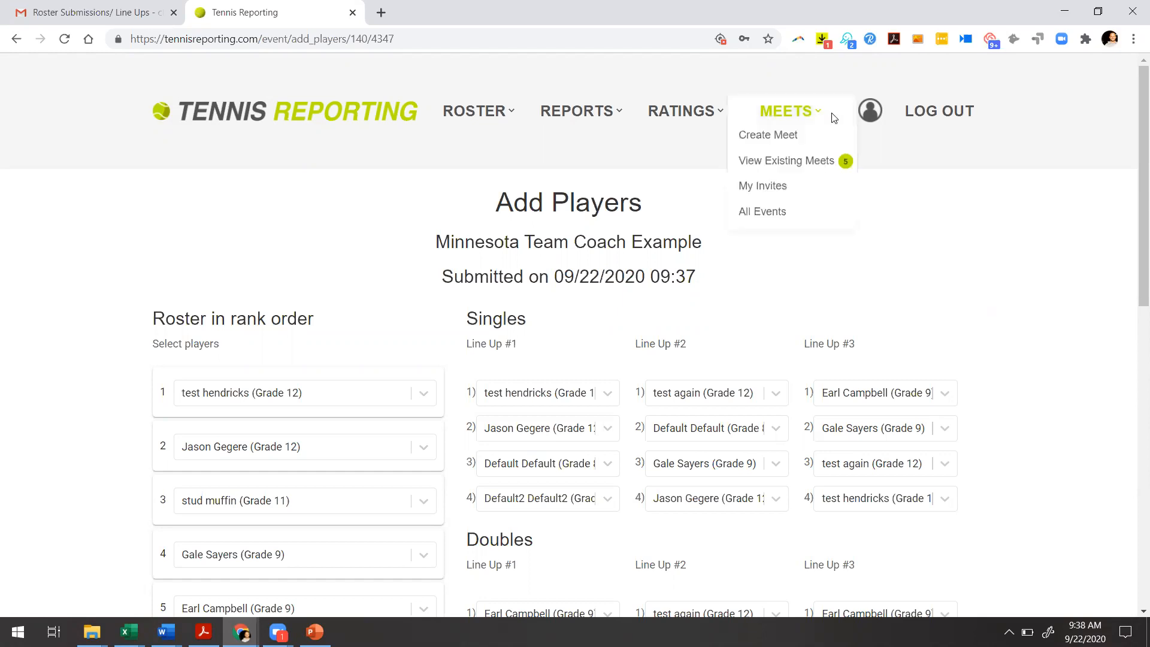
click(777, 217)
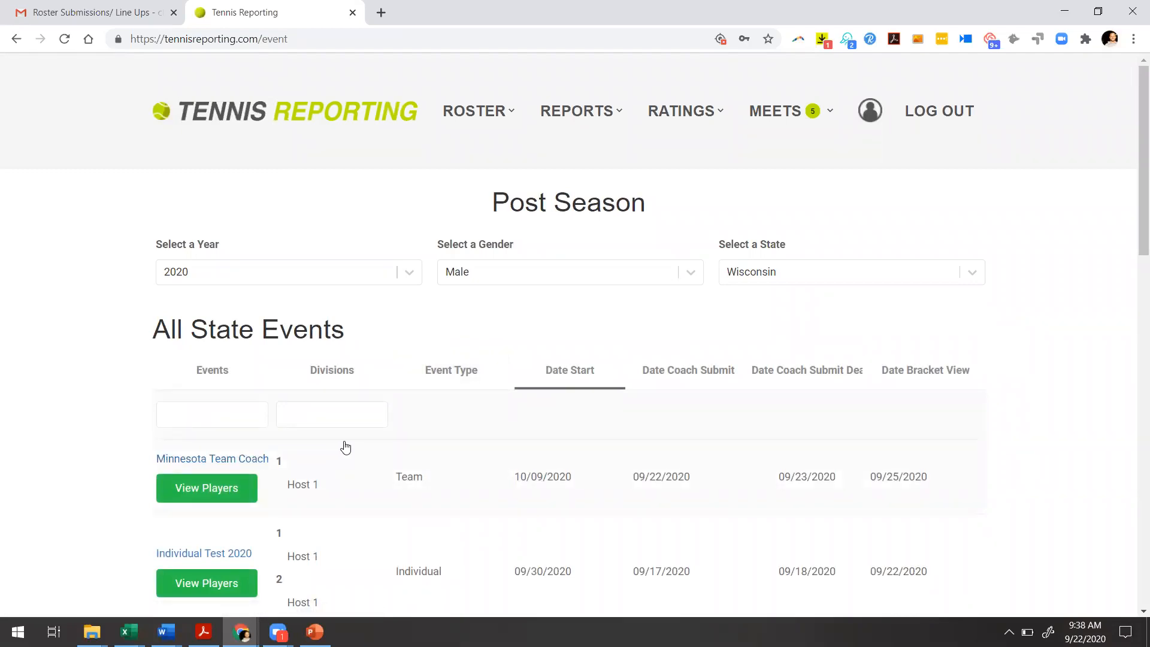
click(220, 491)
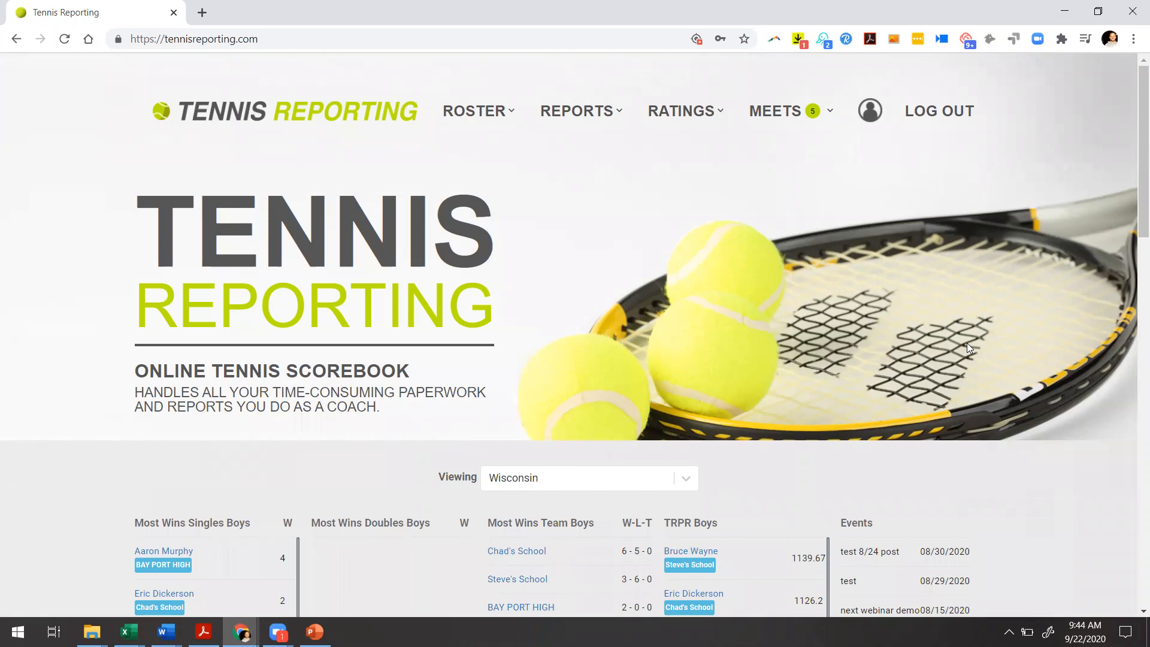
From the home page, bring up the Minnesota Team Coach event's submitted teams for division 1 and Host 1
click(796, 114)
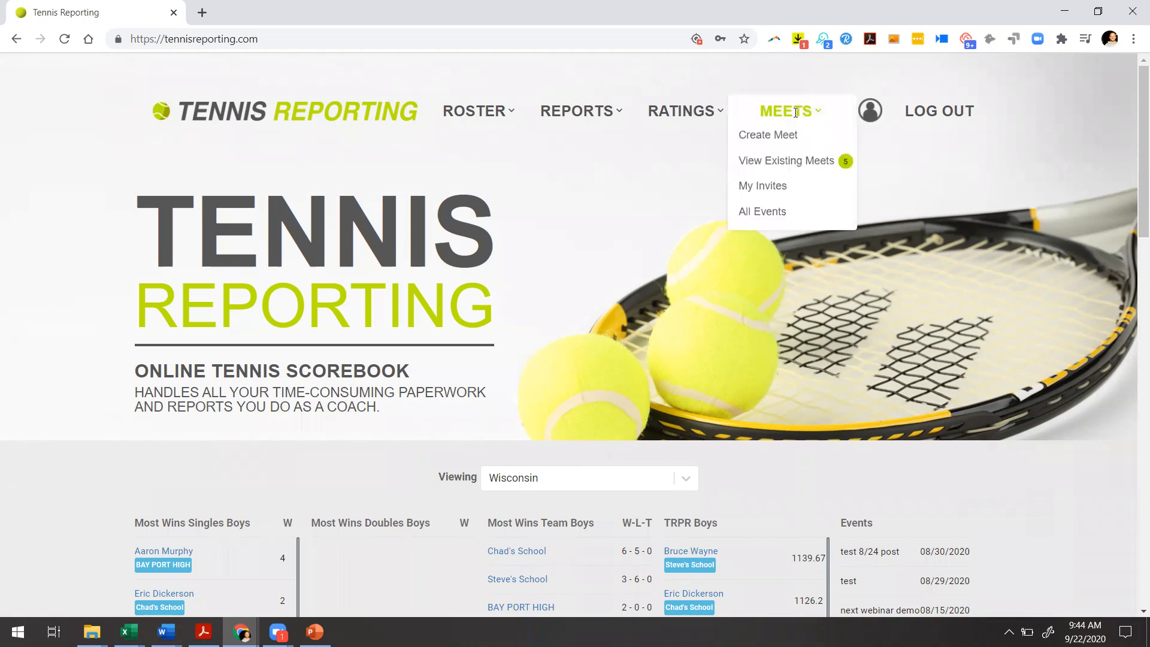
click(776, 210)
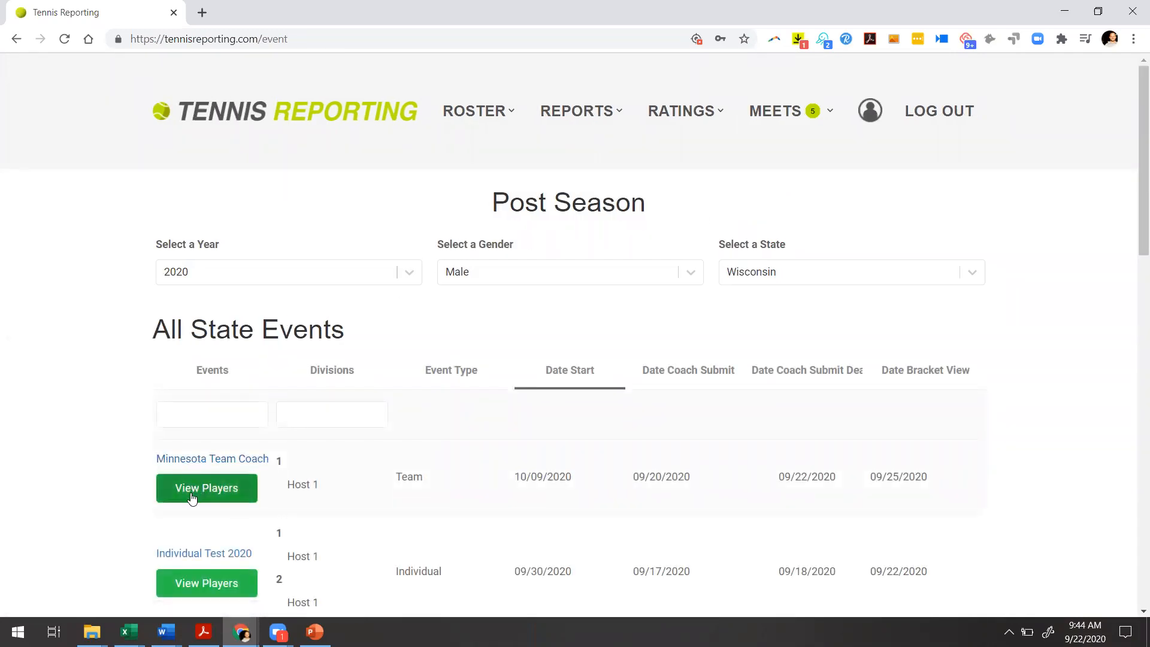
click(192, 498)
click(328, 283)
click(300, 307)
click(654, 273)
click(625, 307)
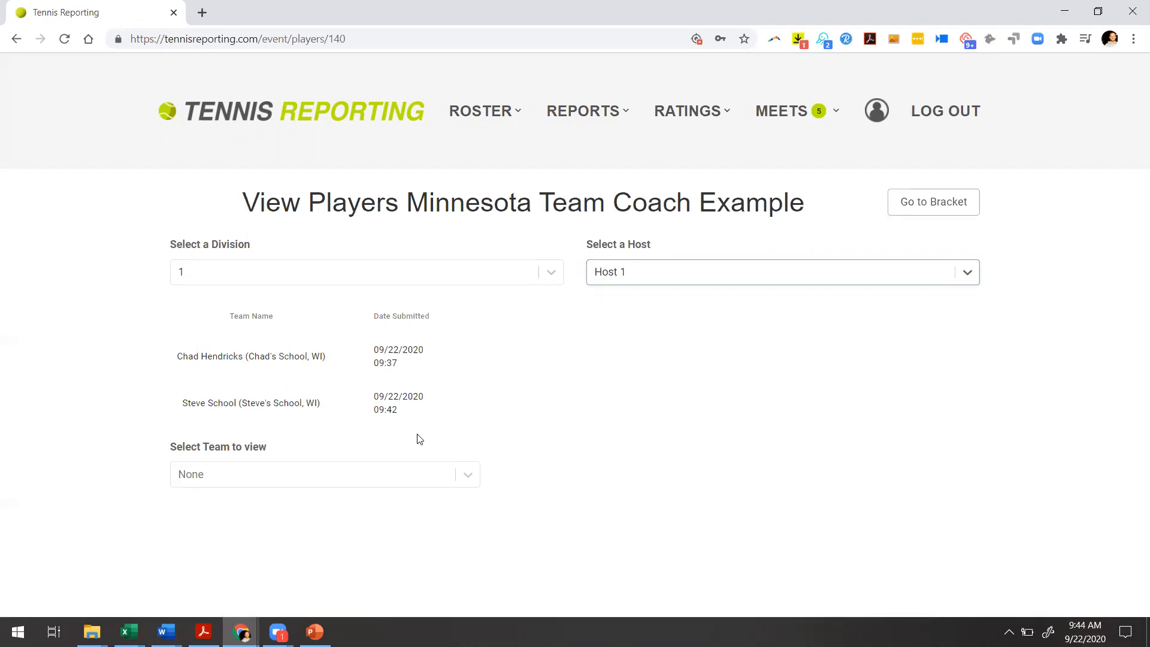
Choose the team from Steve's School and review its submitted roster, singles and doubles line-ups, and alternates
click(425, 474)
click(316, 540)
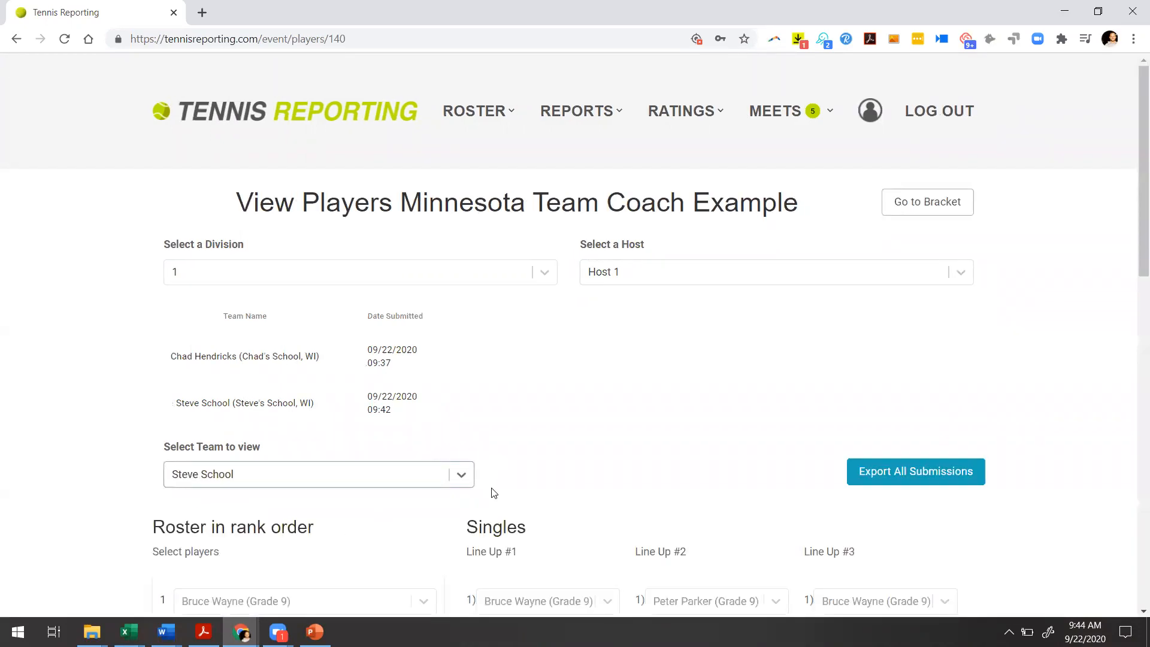
scroll(583, 472, down, 5)
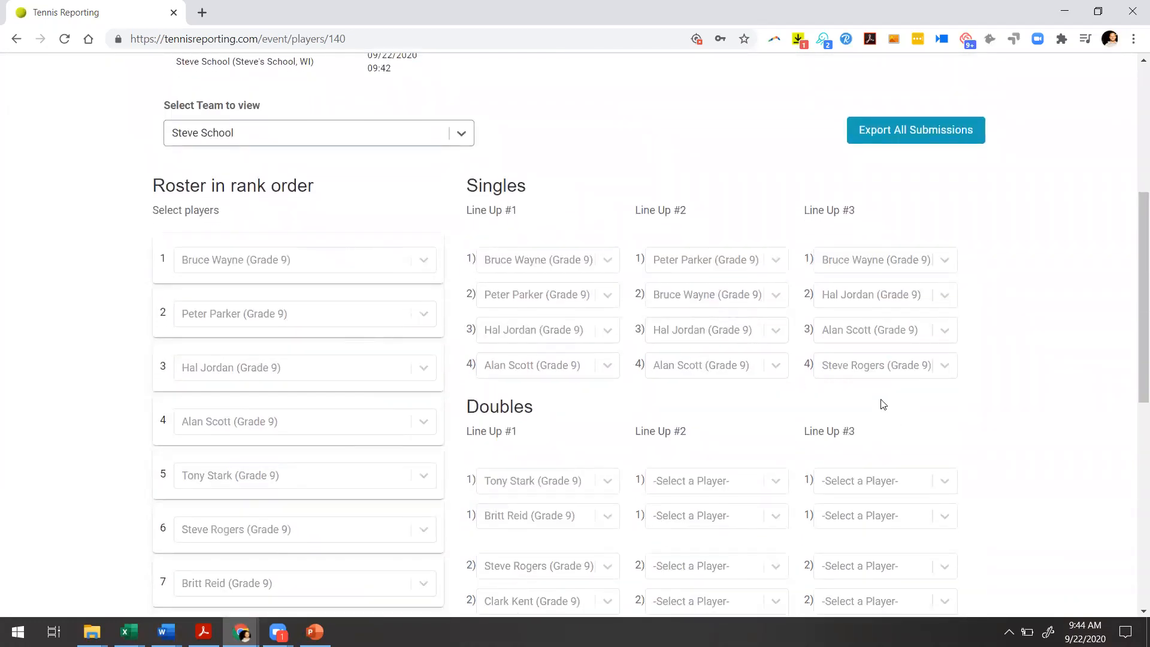
scroll(882, 404, down, 4)
scroll(880, 399, down, 1)
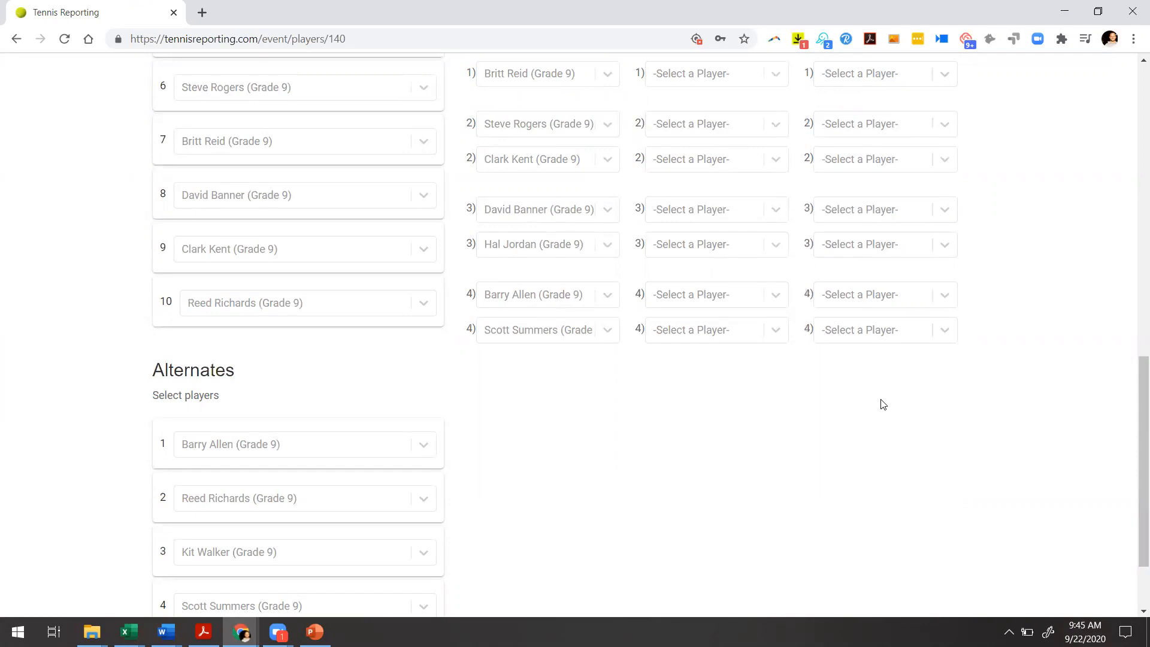
scroll(883, 405, down, 1)
scroll(883, 405, up, 7)
scroll(881, 404, up, 4)
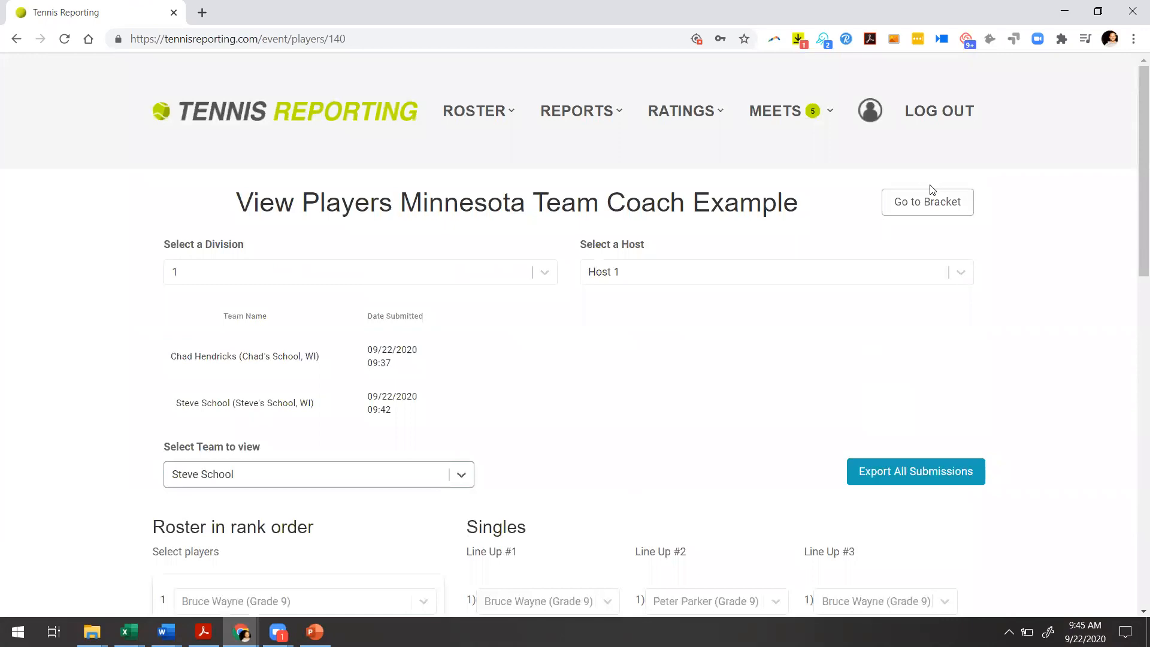